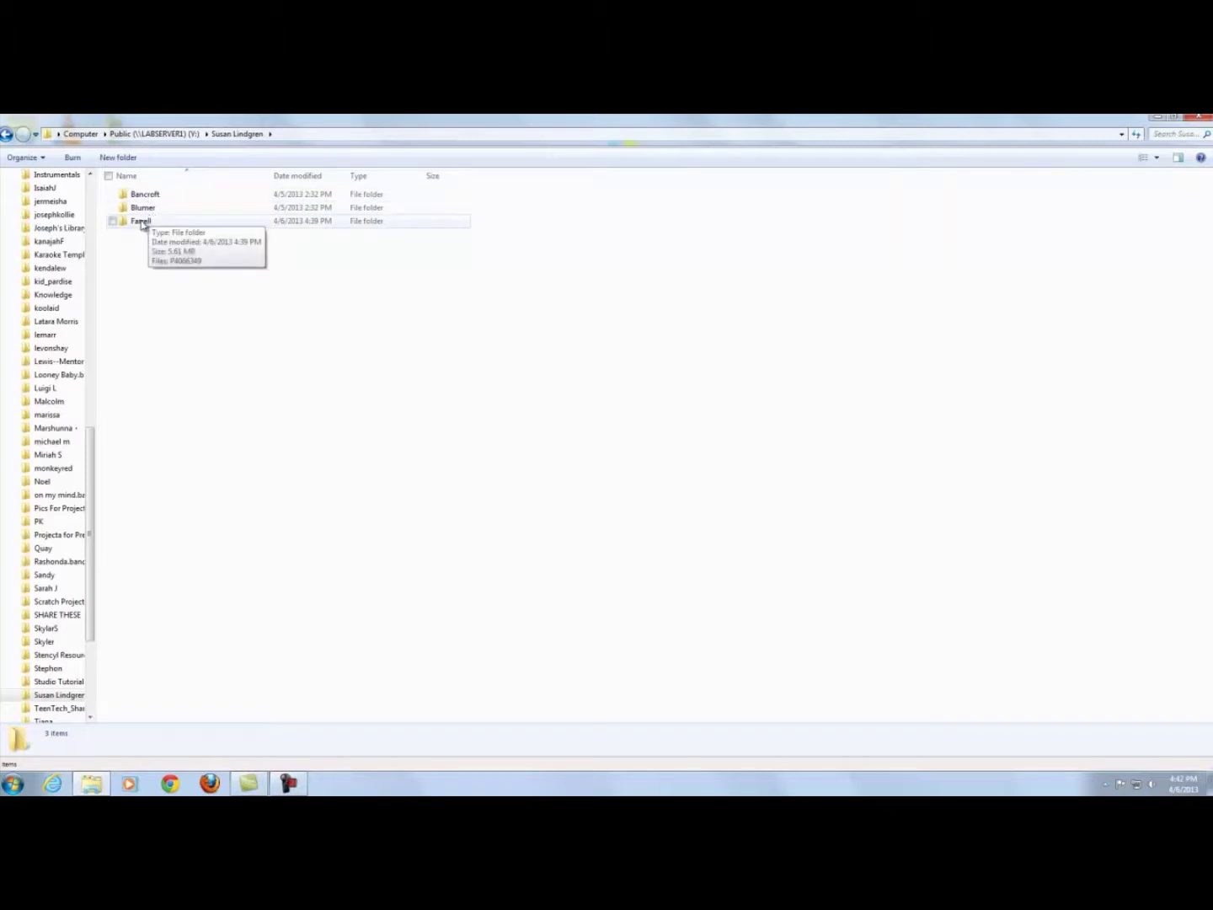
# - View the photo folder, and launch Adobe Photoshop CS6 (64 Bit) from the desktop's Adobe Design shortcuts folder
pyautogui.doubleClick(141, 222)
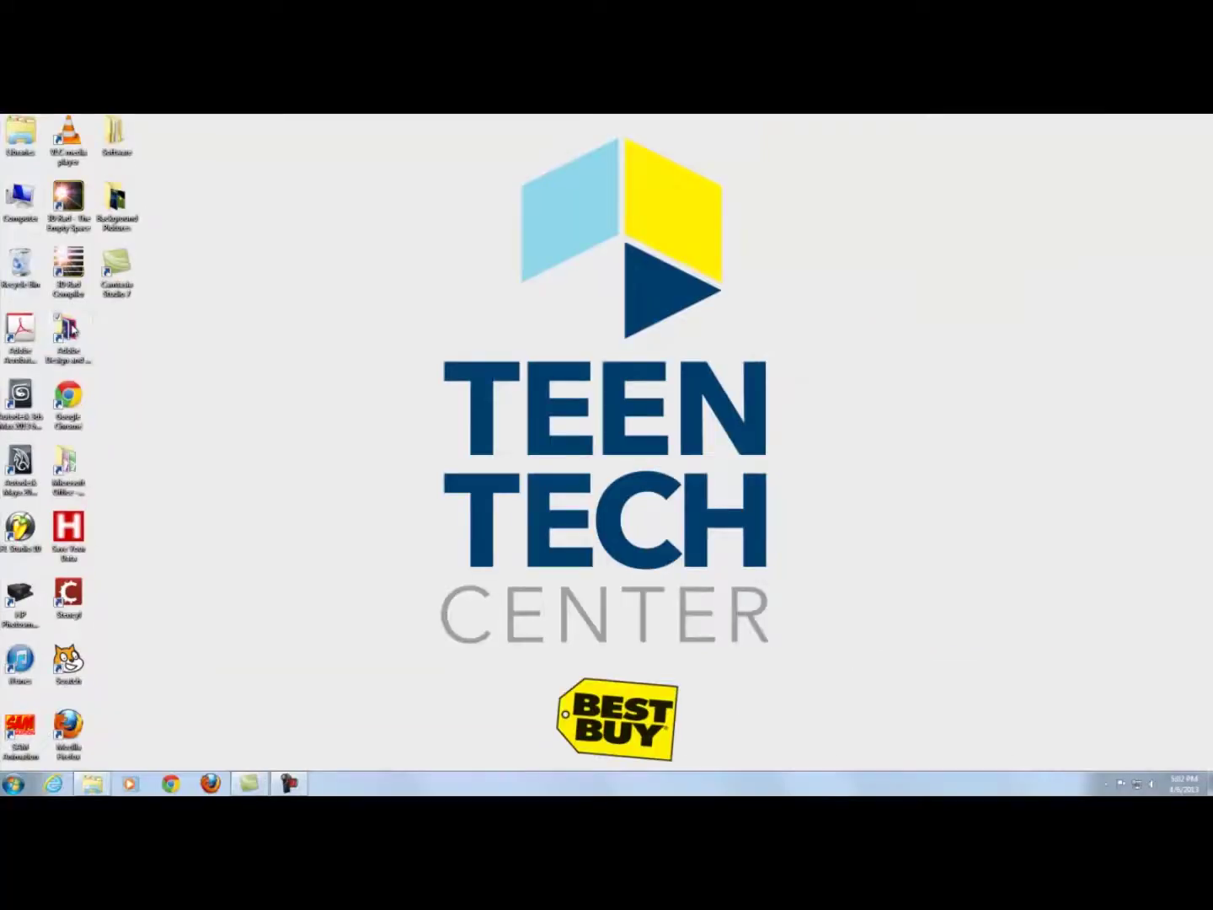
pyautogui.doubleClick(104, 286)
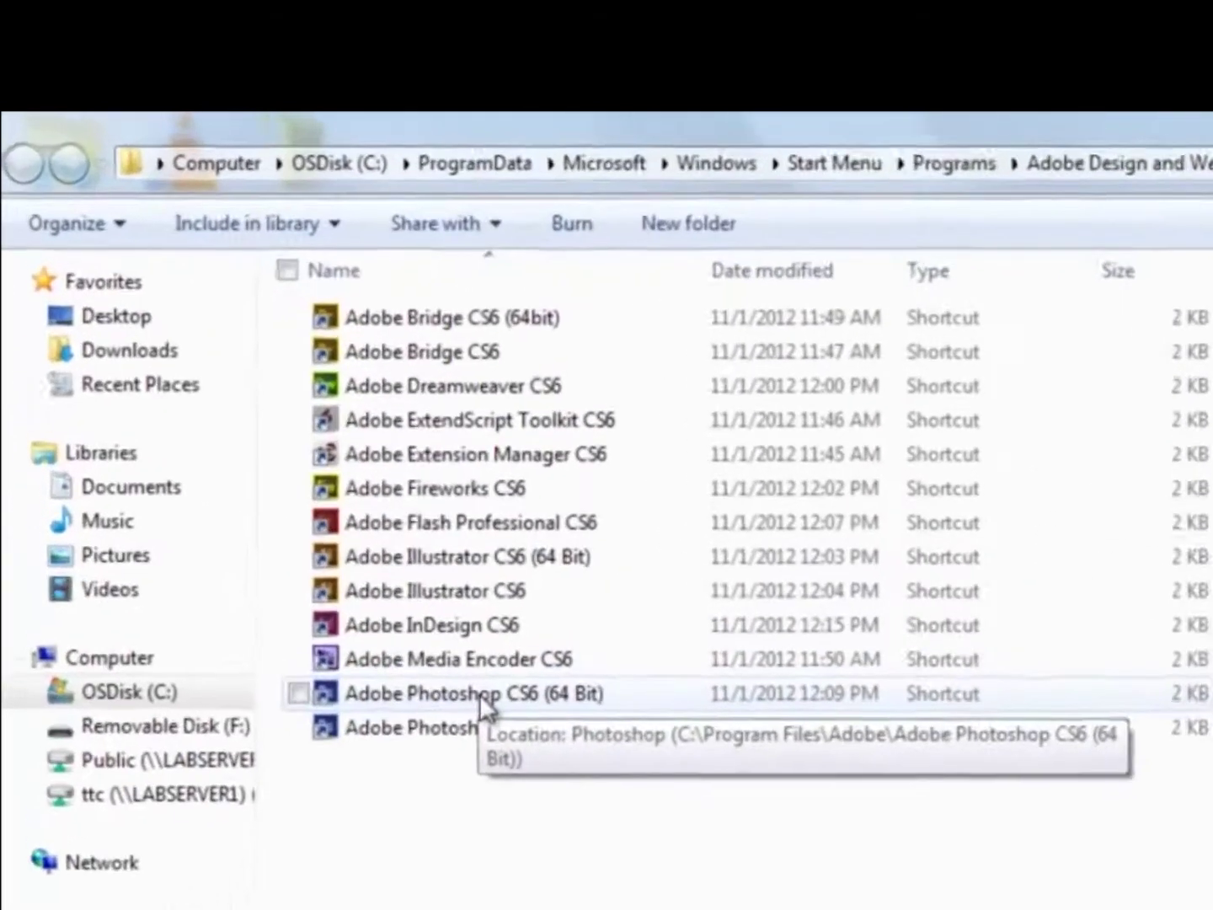
pyautogui.doubleClick(337, 522)
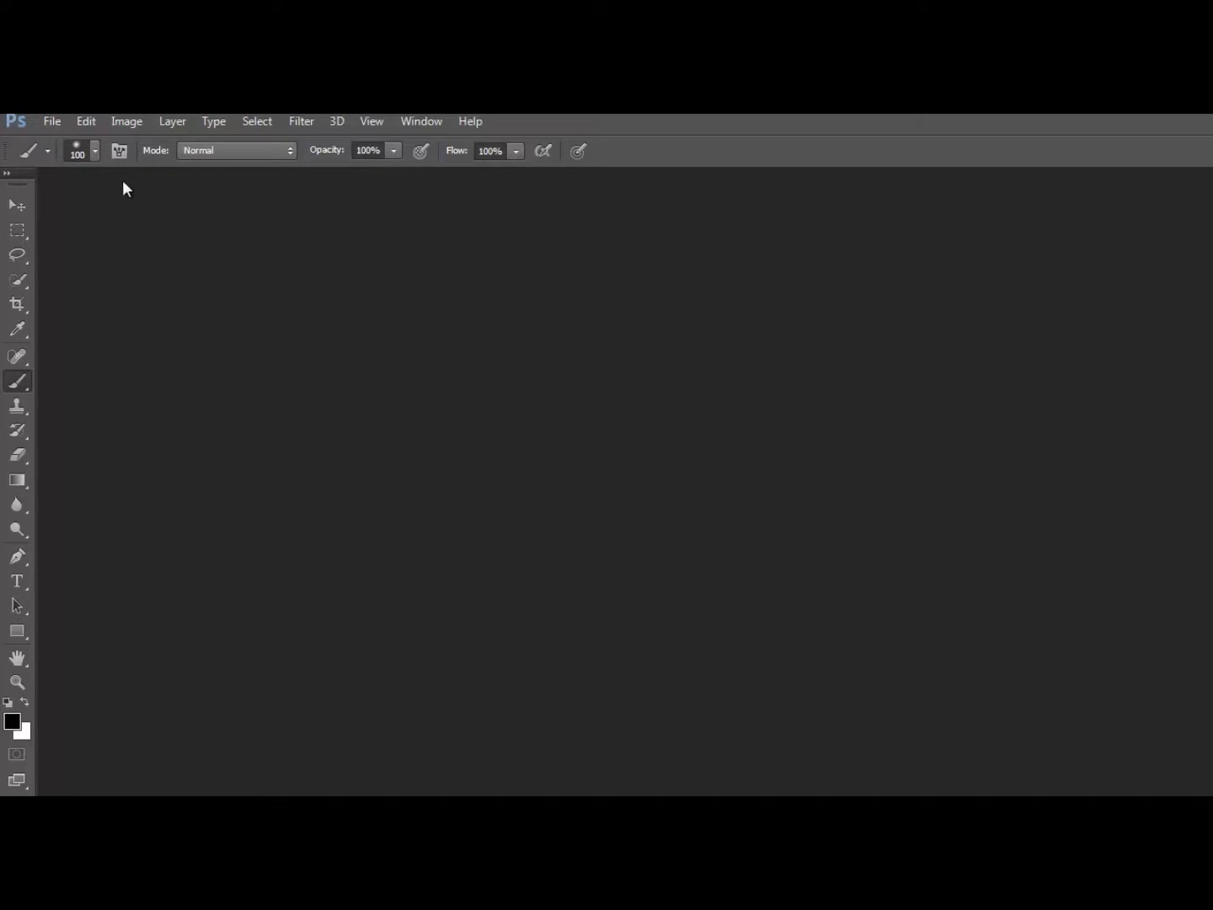
# - Open the green-screen portrait P4066345 from the photo folder
pyautogui.click(51, 124)
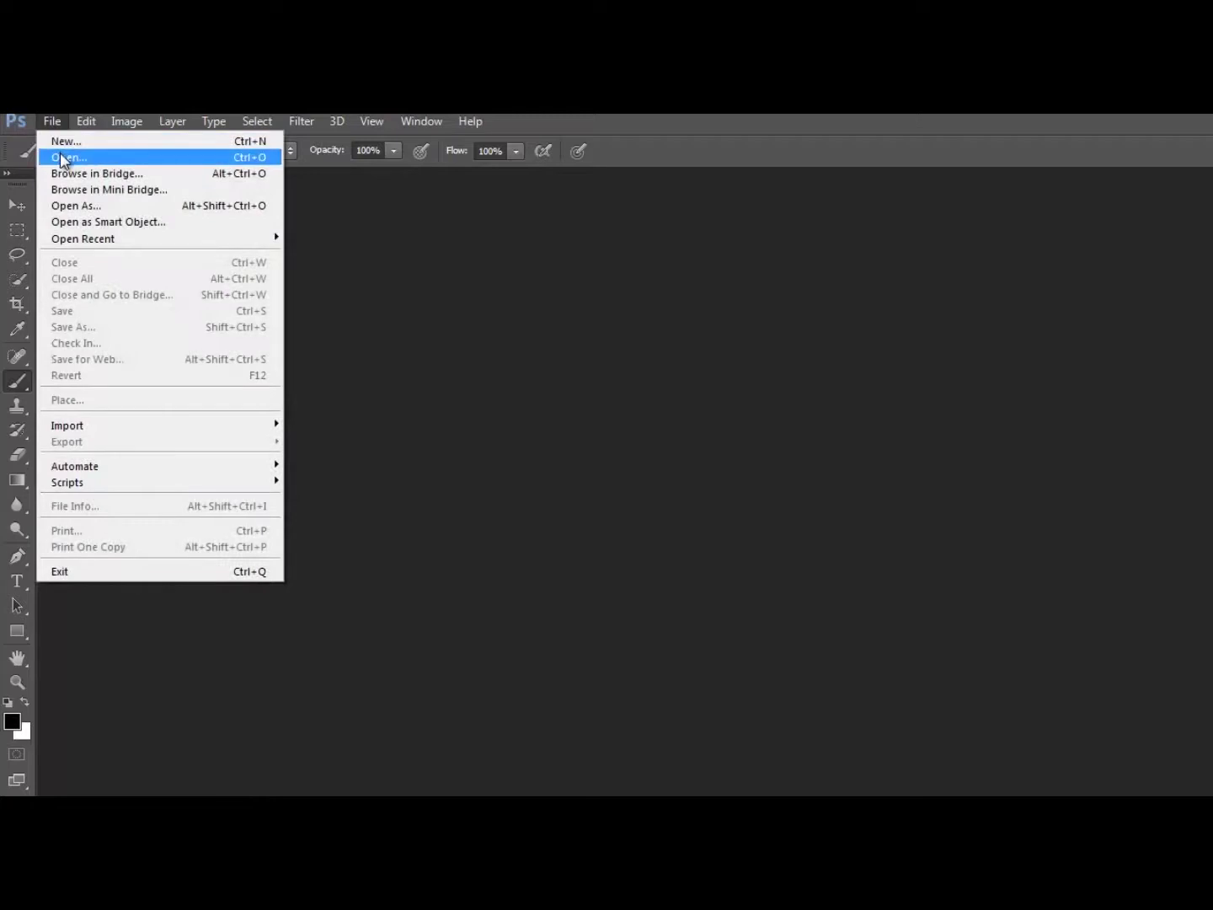
pyautogui.click(63, 158)
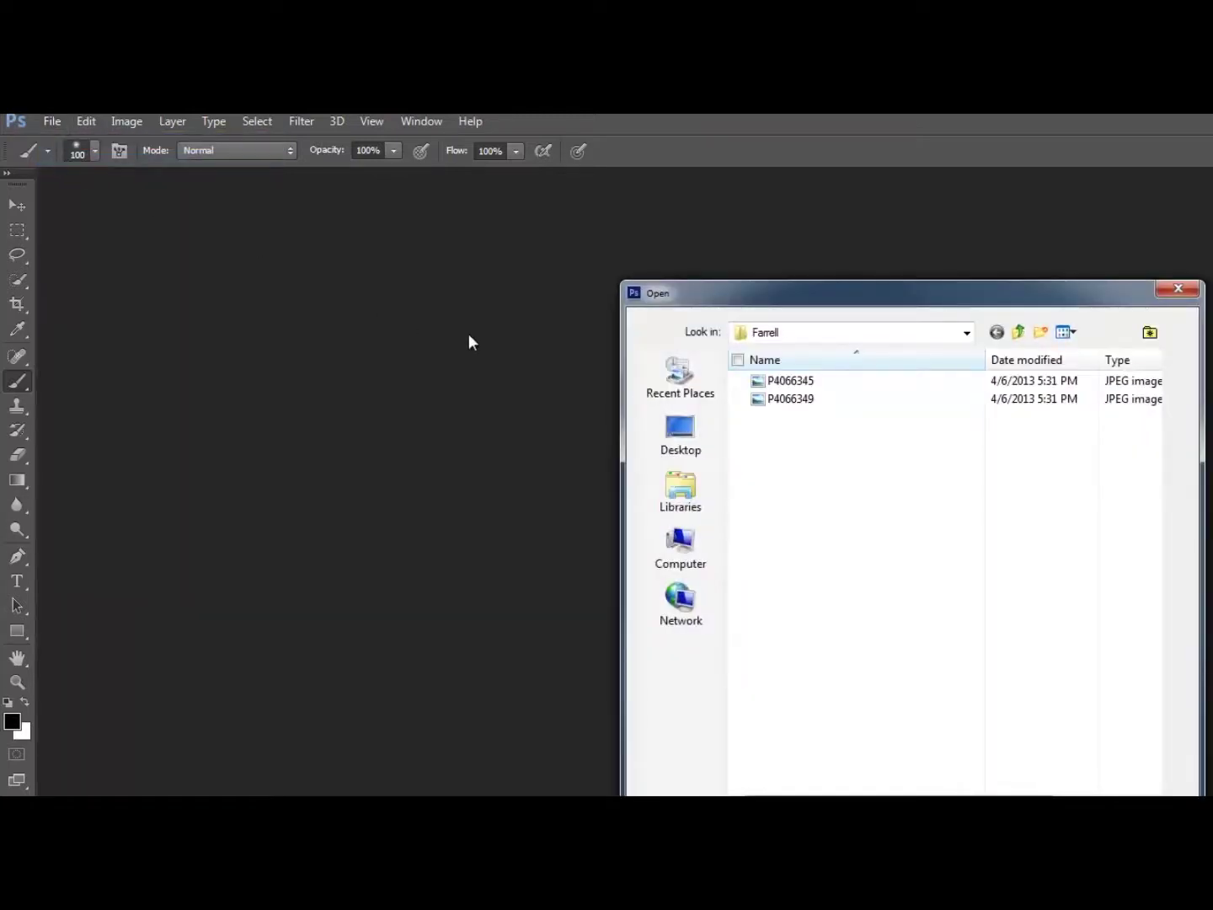
pyautogui.doubleClick(800, 383)
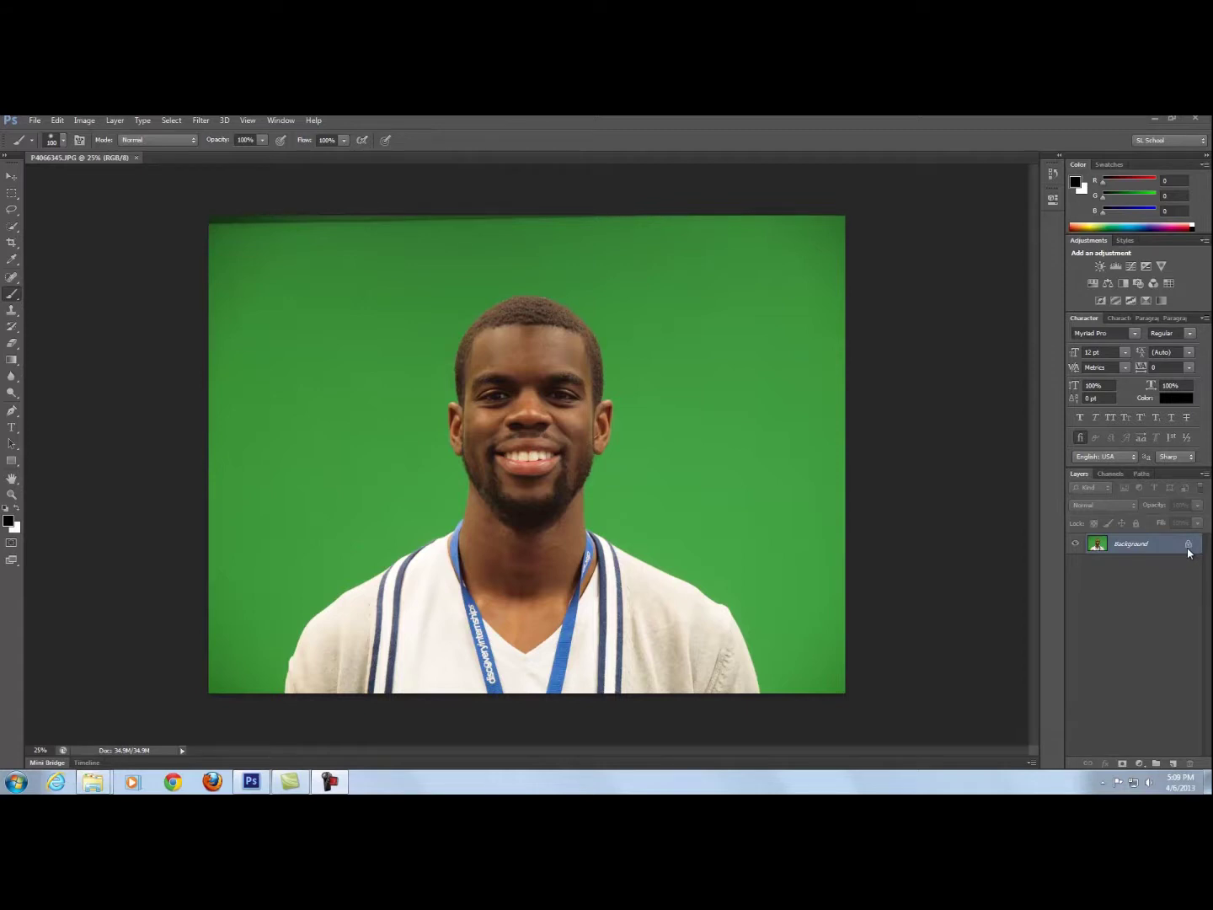
# - Convert the locked background into a normal layer named "Background"
pyautogui.doubleClick(1139, 544)
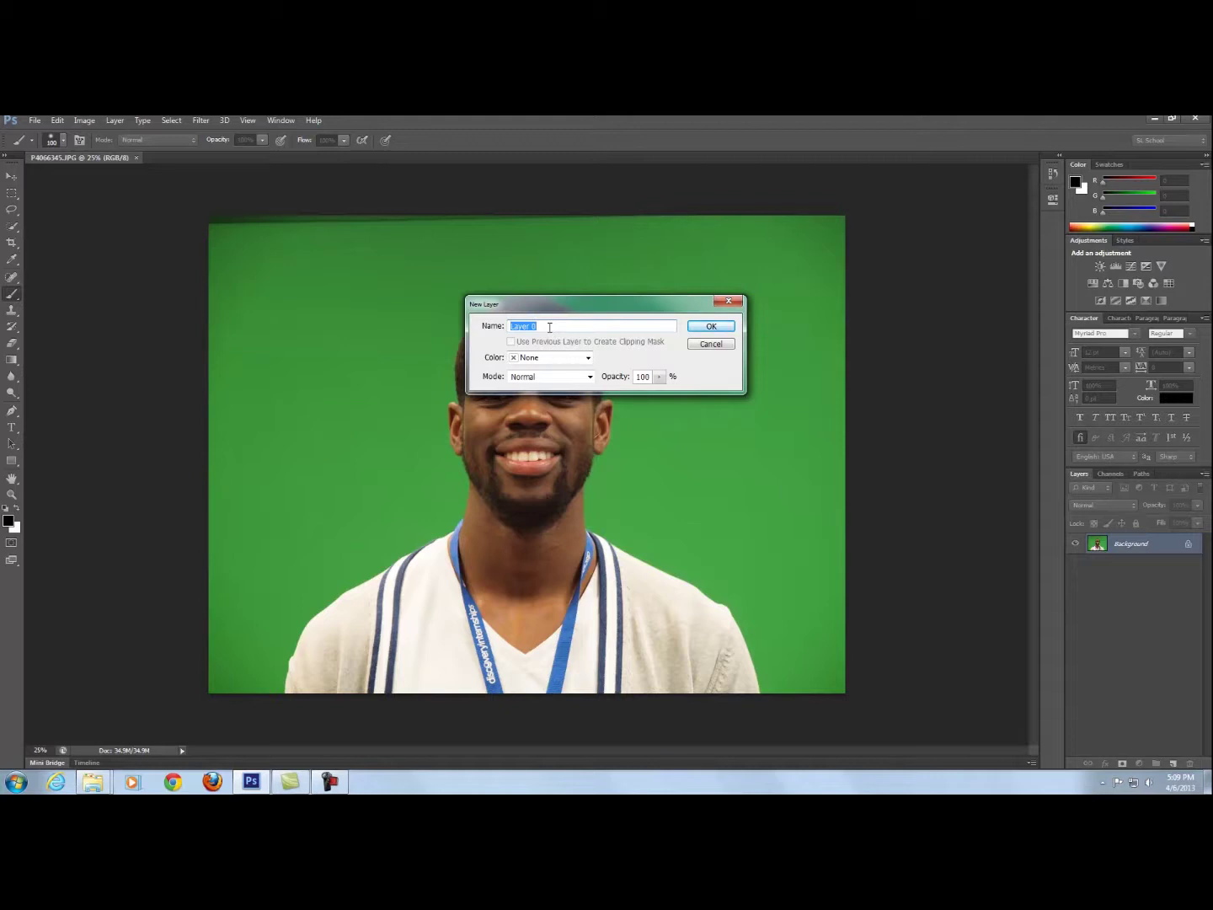
pyautogui.write('Background')
pyautogui.click(722, 332)
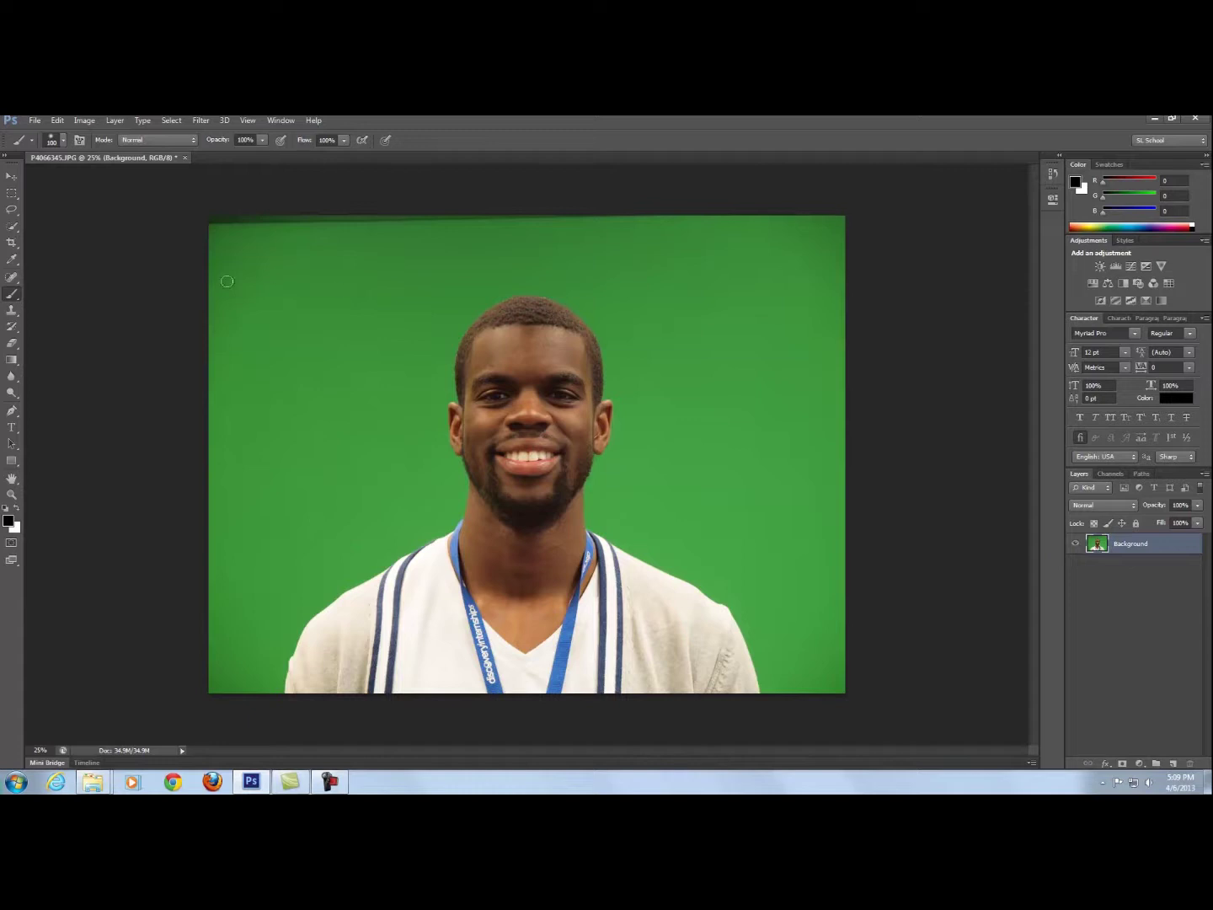
# - Activate the Quick Selection tool and try smaller and larger brush sizes, ending at 60
pyautogui.click(10, 229)
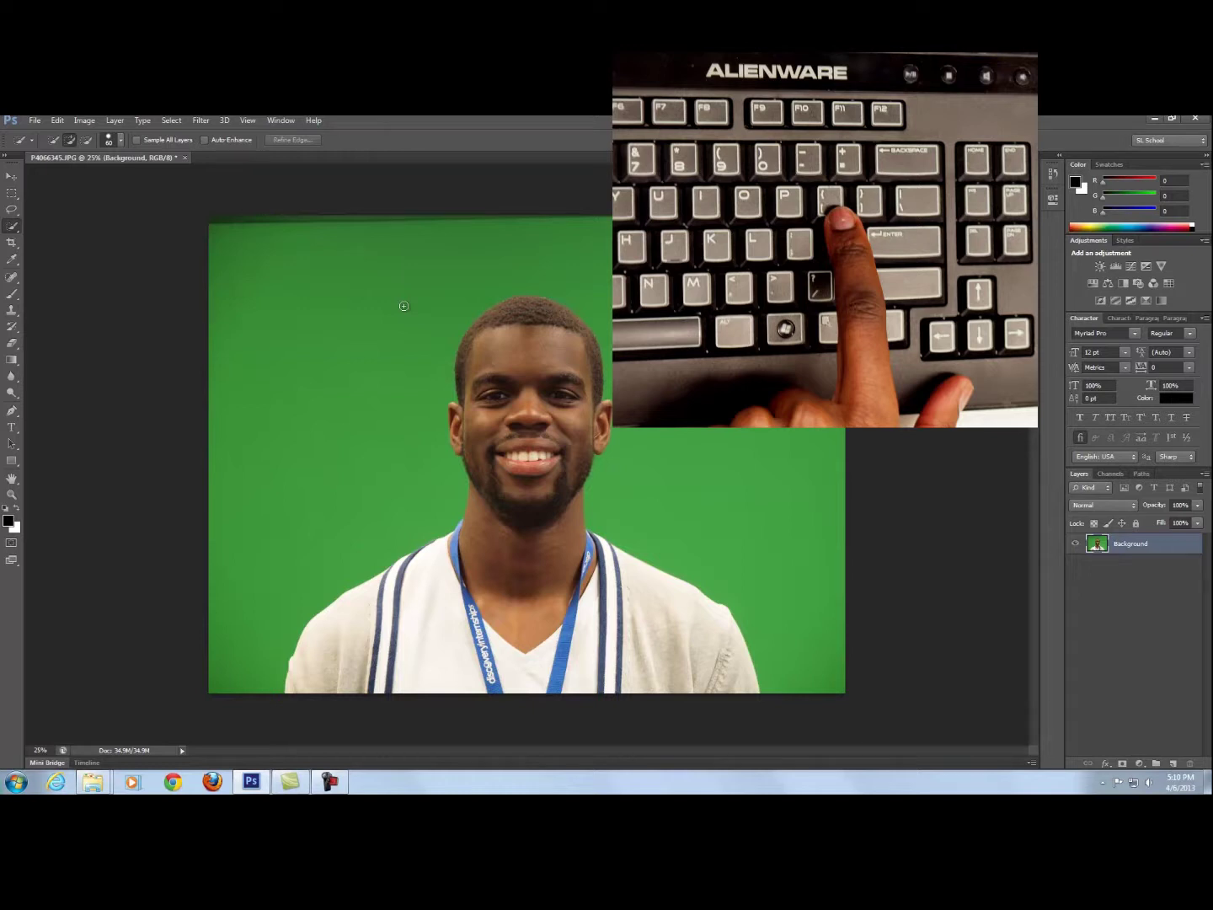
pyautogui.press('[')
pyautogui.press('[')
pyautogui.press('[')
pyautogui.press('[')
pyautogui.press('[')
pyautogui.press('[')
pyautogui.press('[')
pyautogui.press(']')
pyautogui.press(']')
pyautogui.press(']')
pyautogui.press(']')
pyautogui.press(']')
pyautogui.press(']')
pyautogui.press(']')
pyautogui.press(']')
pyautogui.press(']')
pyautogui.press(']')
pyautogui.press(']')
pyautogui.press(']')
pyautogui.press(']')
pyautogui.press(']')
pyautogui.press(']')
pyautogui.press(']')
pyautogui.press(']')
pyautogui.press('[')
pyautogui.press('[')
pyautogui.press('[')
pyautogui.press('[')
pyautogui.press('[')
pyautogui.press('[')
pyautogui.press('[')
pyautogui.press('[')
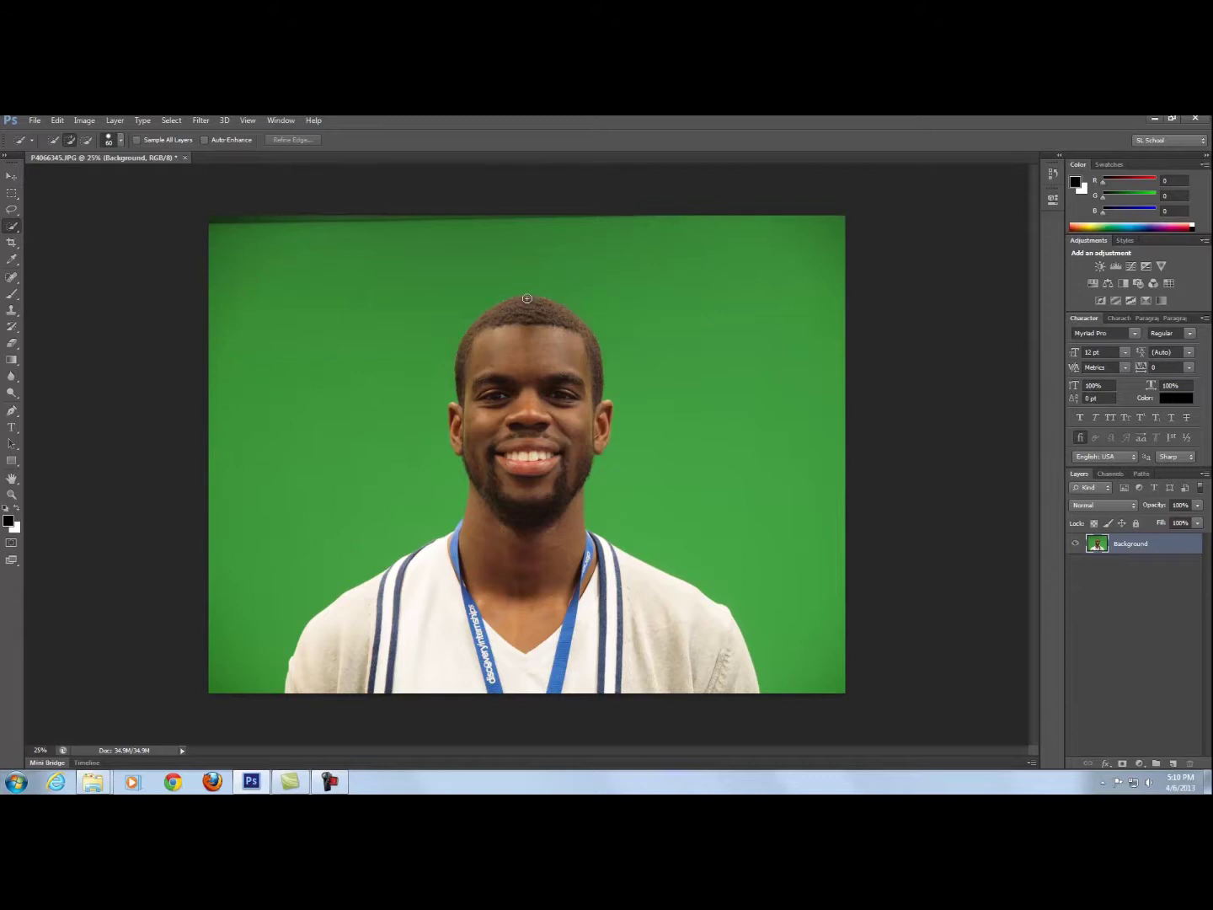
# - Quick-select the man from his hair down to his shoulders, extending the selection into the green area beside his sleeve
pyautogui.moveTo(527, 299)
pyautogui.mouseDown()
pyautogui.moveTo(488, 341)
pyautogui.moveTo(528, 367)
pyautogui.moveTo(528, 407)
pyautogui.moveTo(500, 444)
pyautogui.moveTo(460, 431)
pyautogui.moveTo(487, 477)
pyautogui.moveTo(548, 457)
pyautogui.moveTo(555, 515)
pyautogui.moveTo(591, 563)
pyautogui.moveTo(586, 586)
pyautogui.moveTo(502, 651)
pyautogui.moveTo(461, 608)
pyautogui.moveTo(424, 602)
pyautogui.moveTo(386, 571)
pyautogui.moveTo(352, 631)
pyautogui.moveTo(537, 666)
pyautogui.moveTo(620, 591)
pyautogui.moveTo(640, 621)
pyautogui.moveTo(717, 642)
pyautogui.mouseUp()
pyautogui.moveTo(792, 655); pyautogui.dragTo(792, 654)
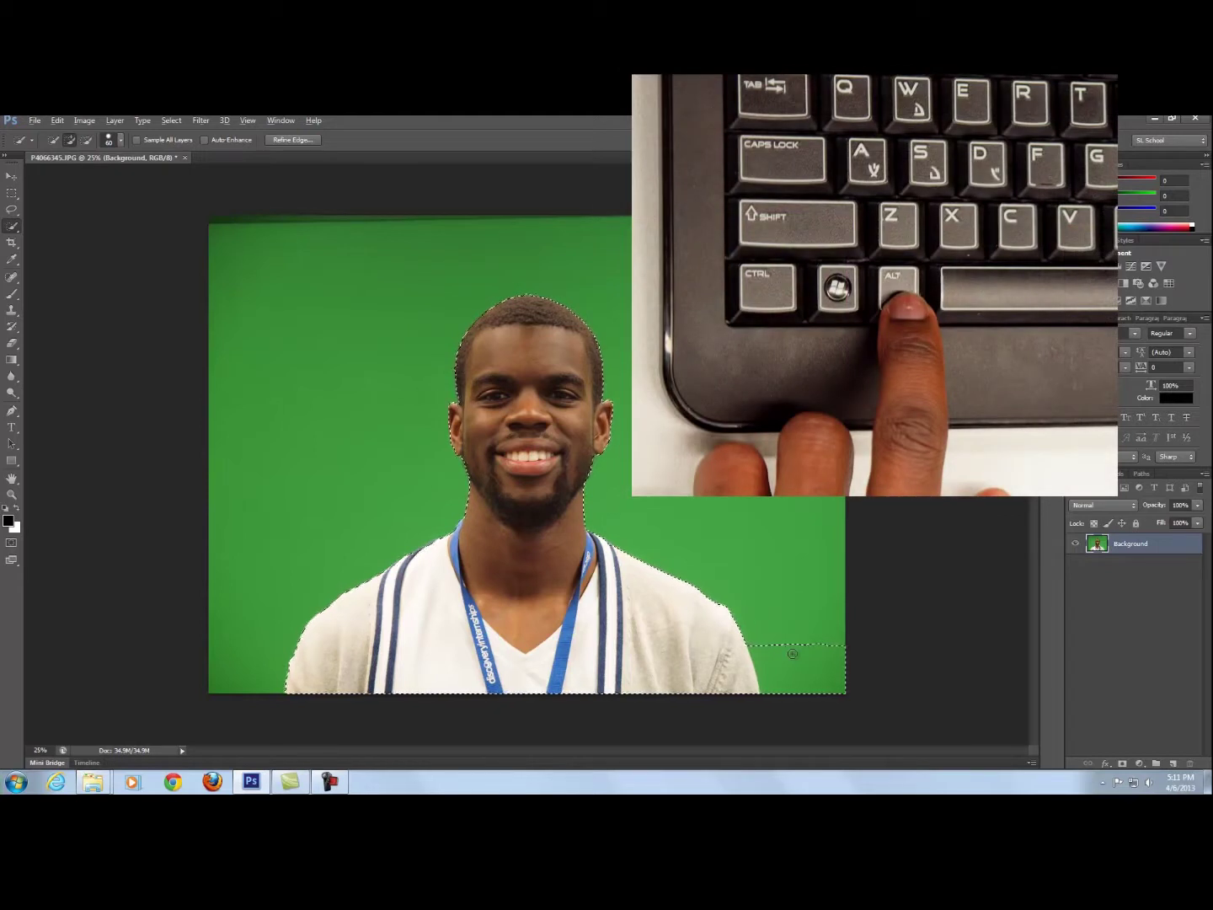
# - Subtract the green area beside the sleeve from the selection and add a layer mask that isolates the man
pyautogui.press('alt')
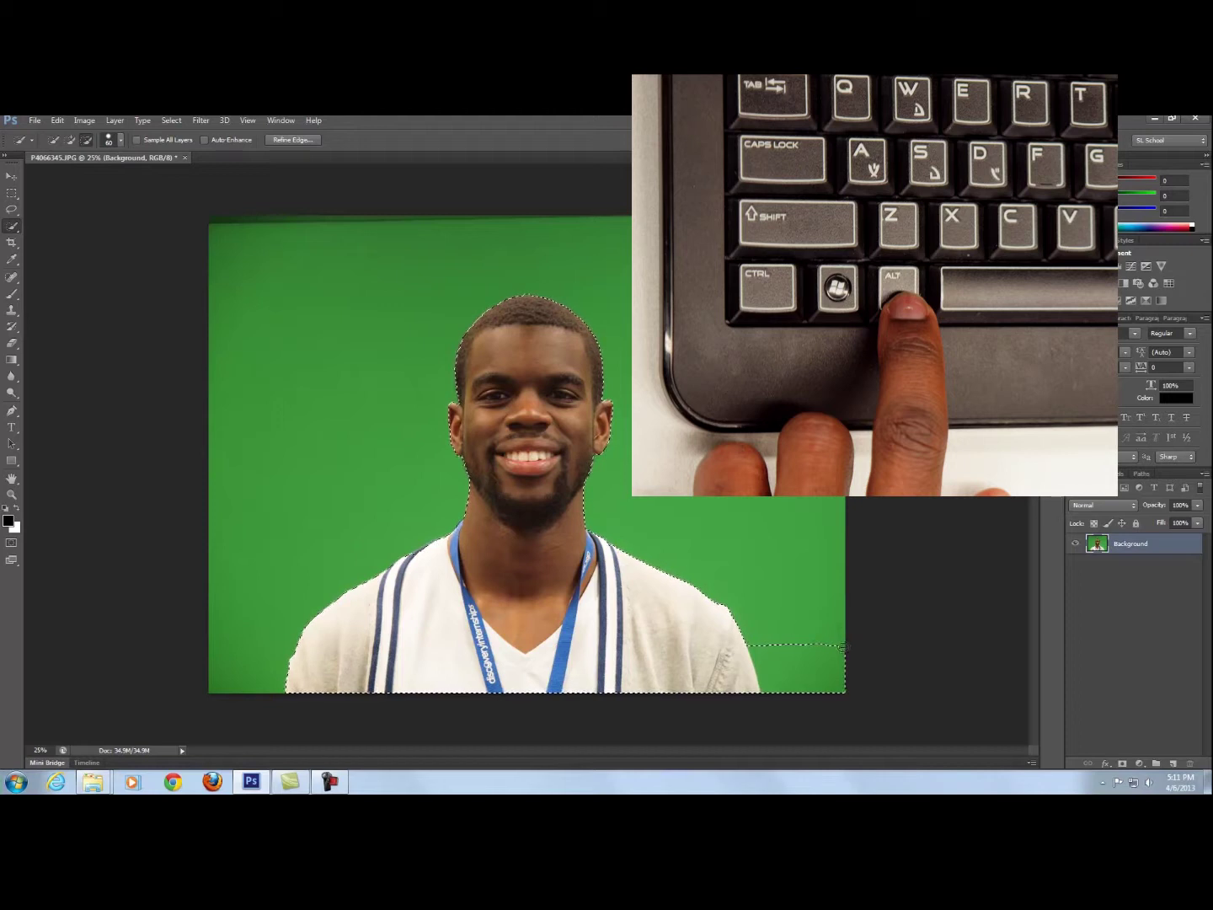
pyautogui.moveTo(841, 677)
pyautogui.mouseDown()
pyautogui.moveTo(830, 649)
pyautogui.moveTo(831, 666)
pyautogui.moveTo(831, 649)
pyautogui.moveTo(771, 653)
pyautogui.mouseUp()
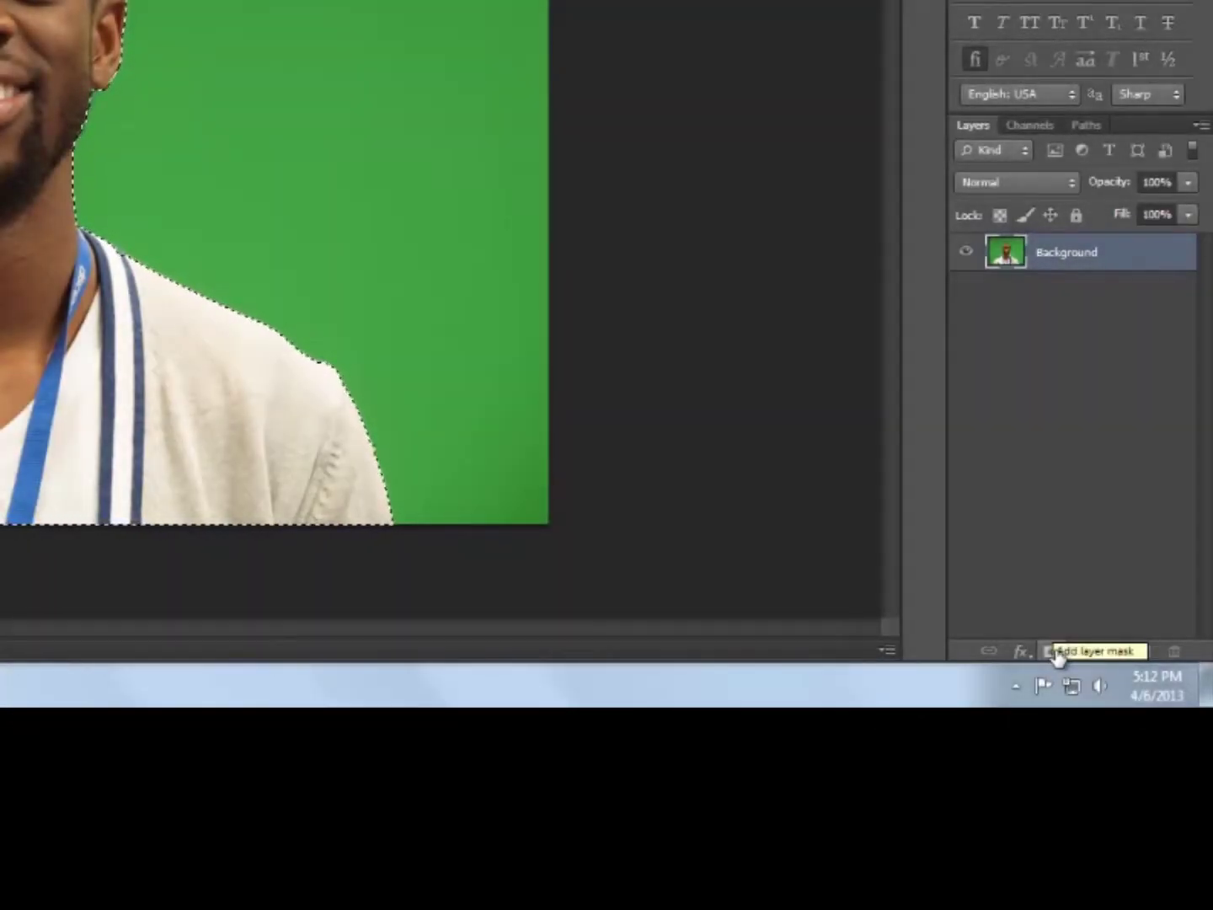
pyautogui.click(1053, 653)
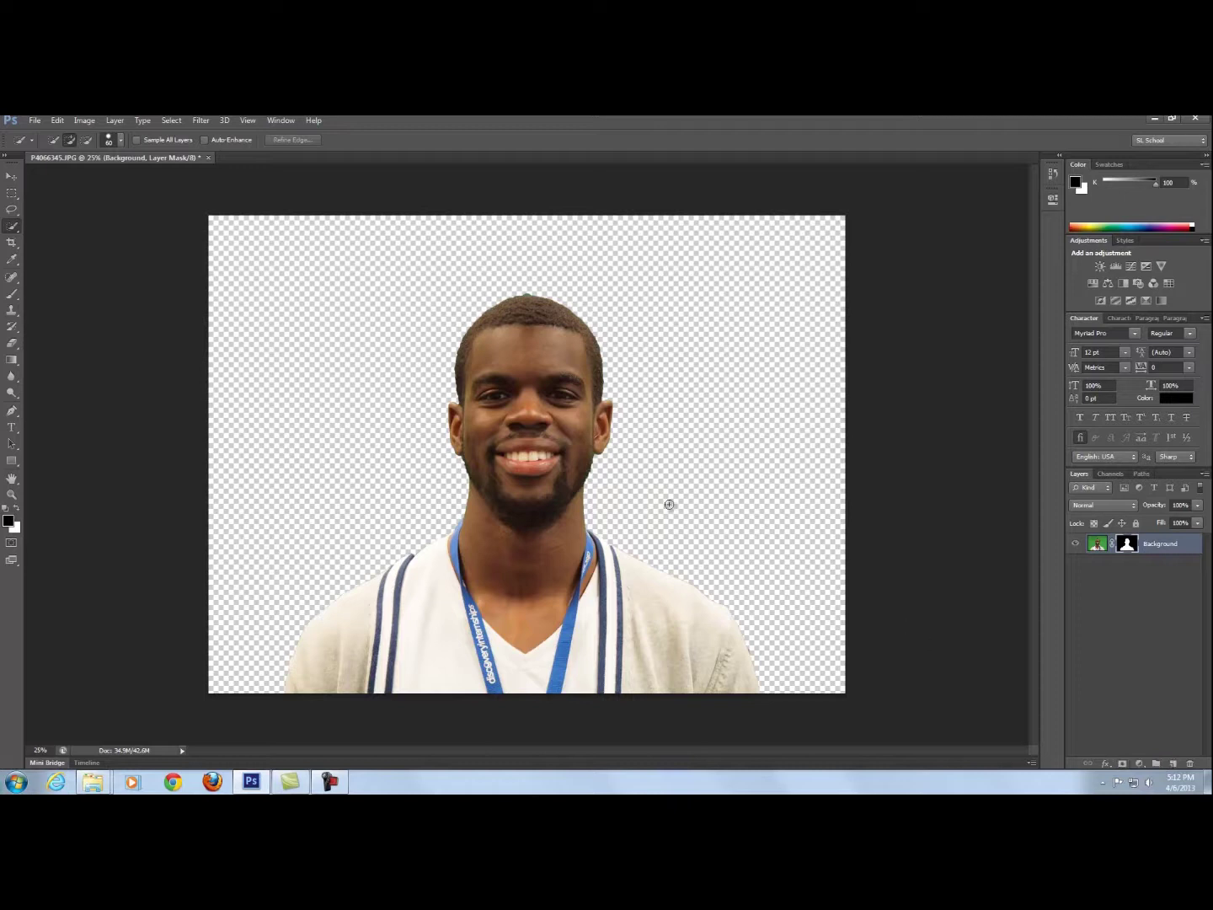
# - Save a JPEG copy of the cutout in the photo folder, naming it with a first name and using High quality, Baseline ("Standard")
pyautogui.click(34, 120)
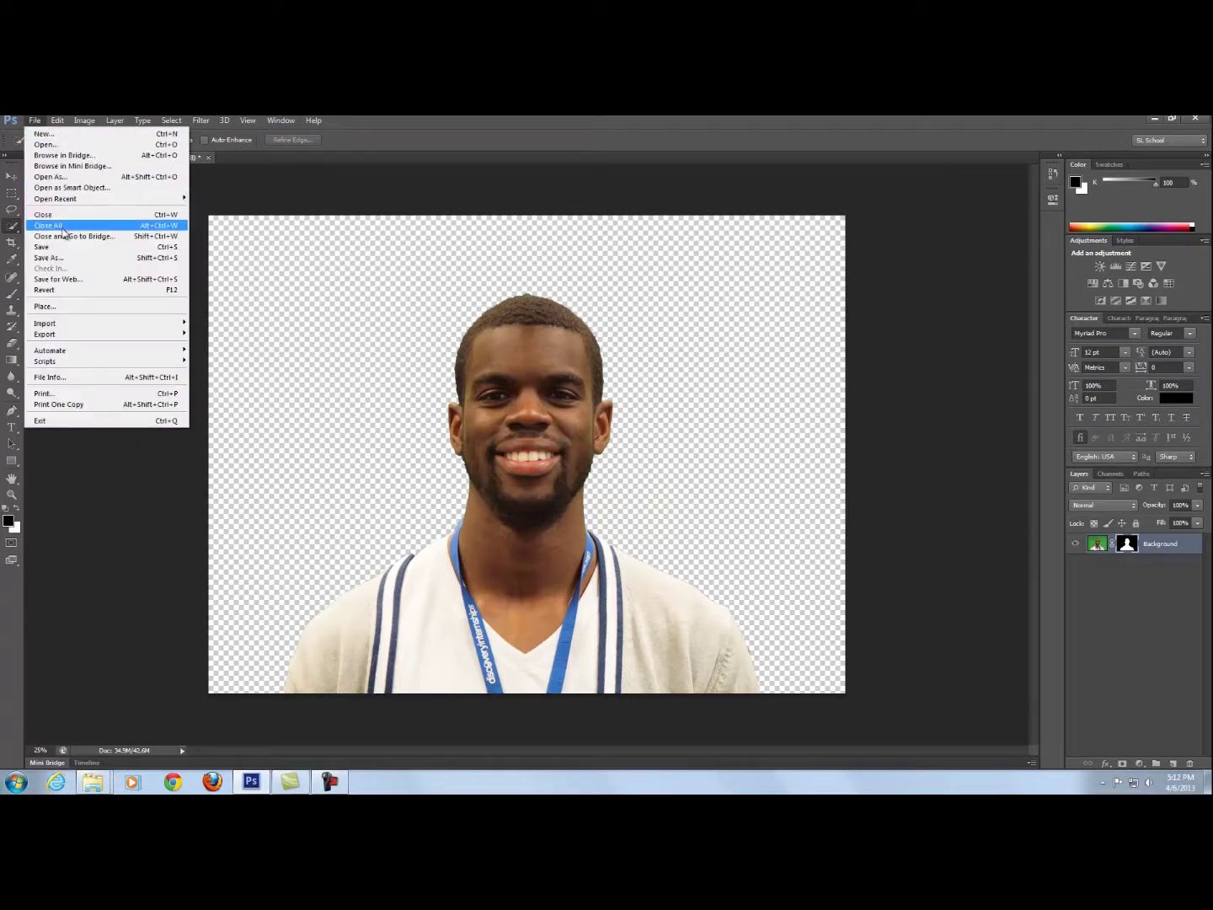
pyautogui.click(58, 258)
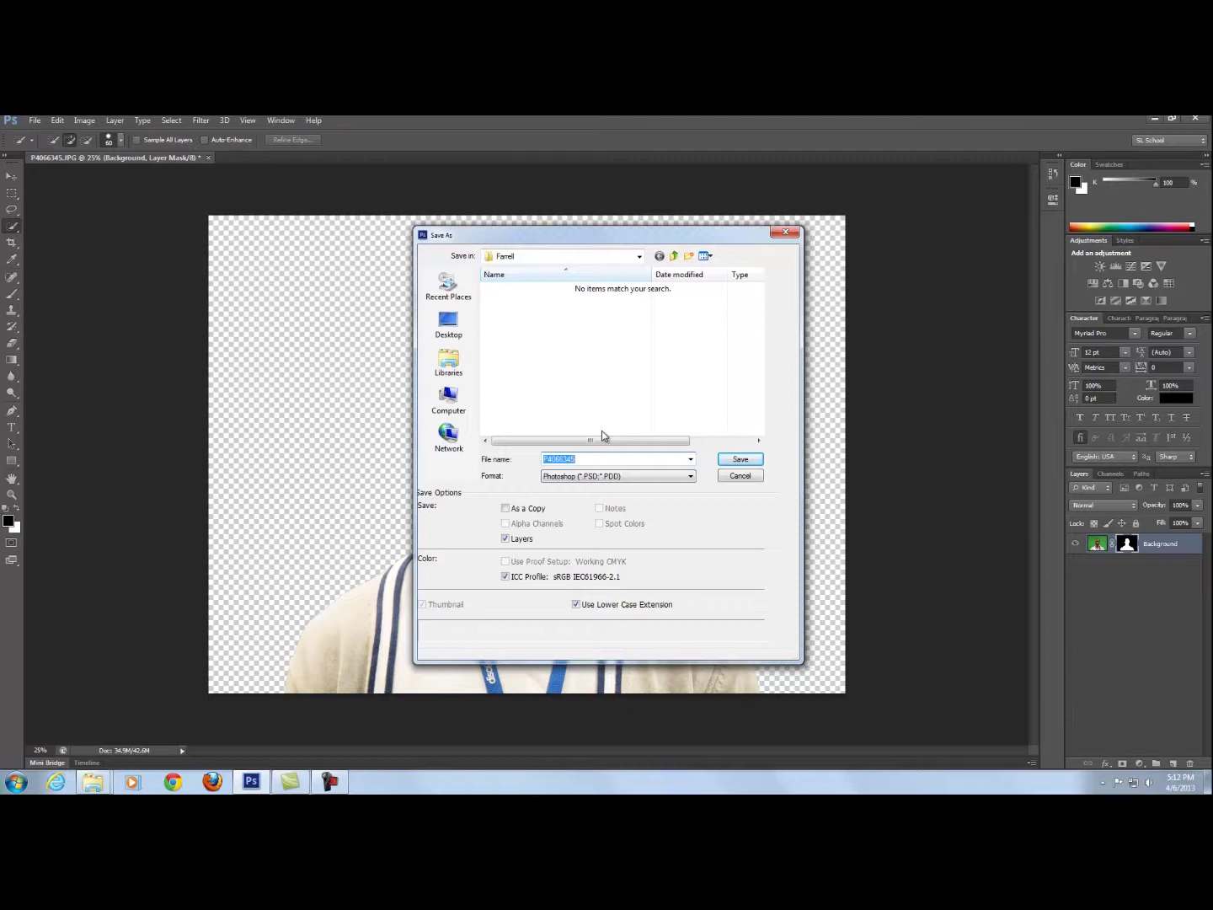
pyautogui.click(581, 477)
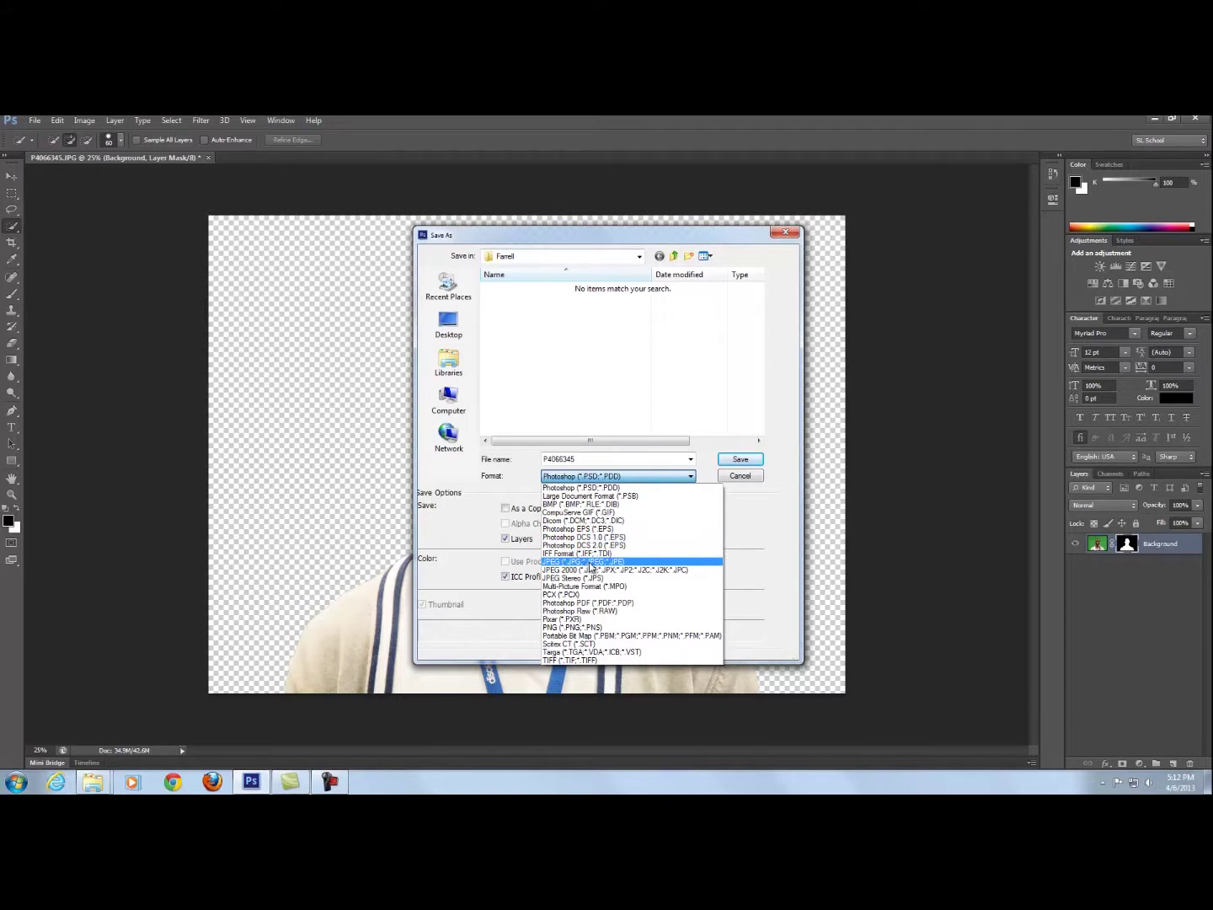
pyautogui.click(595, 562)
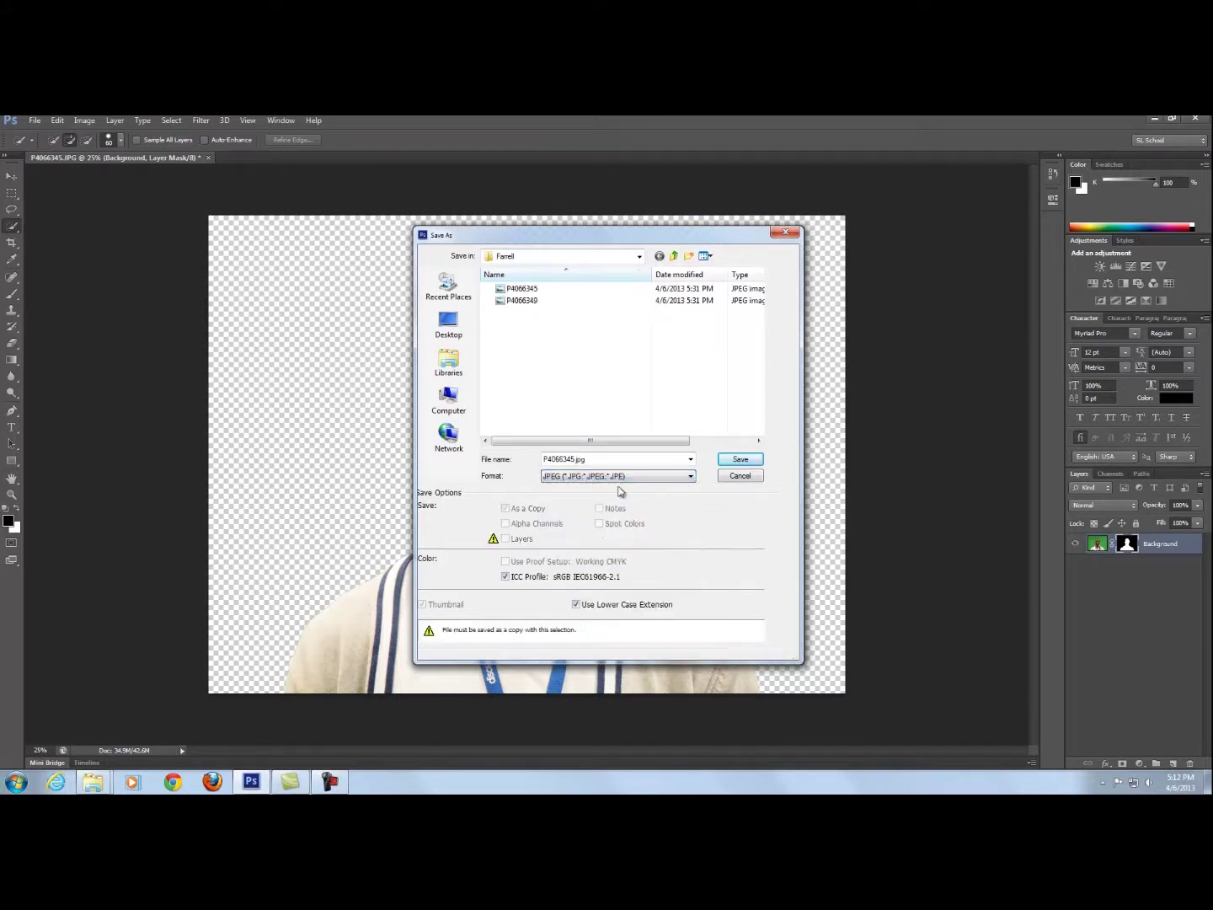
pyautogui.doubleClick(576, 459)
pyautogui.click(573, 459)
pyautogui.moveTo(573, 459); pyautogui.dragTo(543, 461)
pyautogui.write('Jason')
pyautogui.click(737, 461)
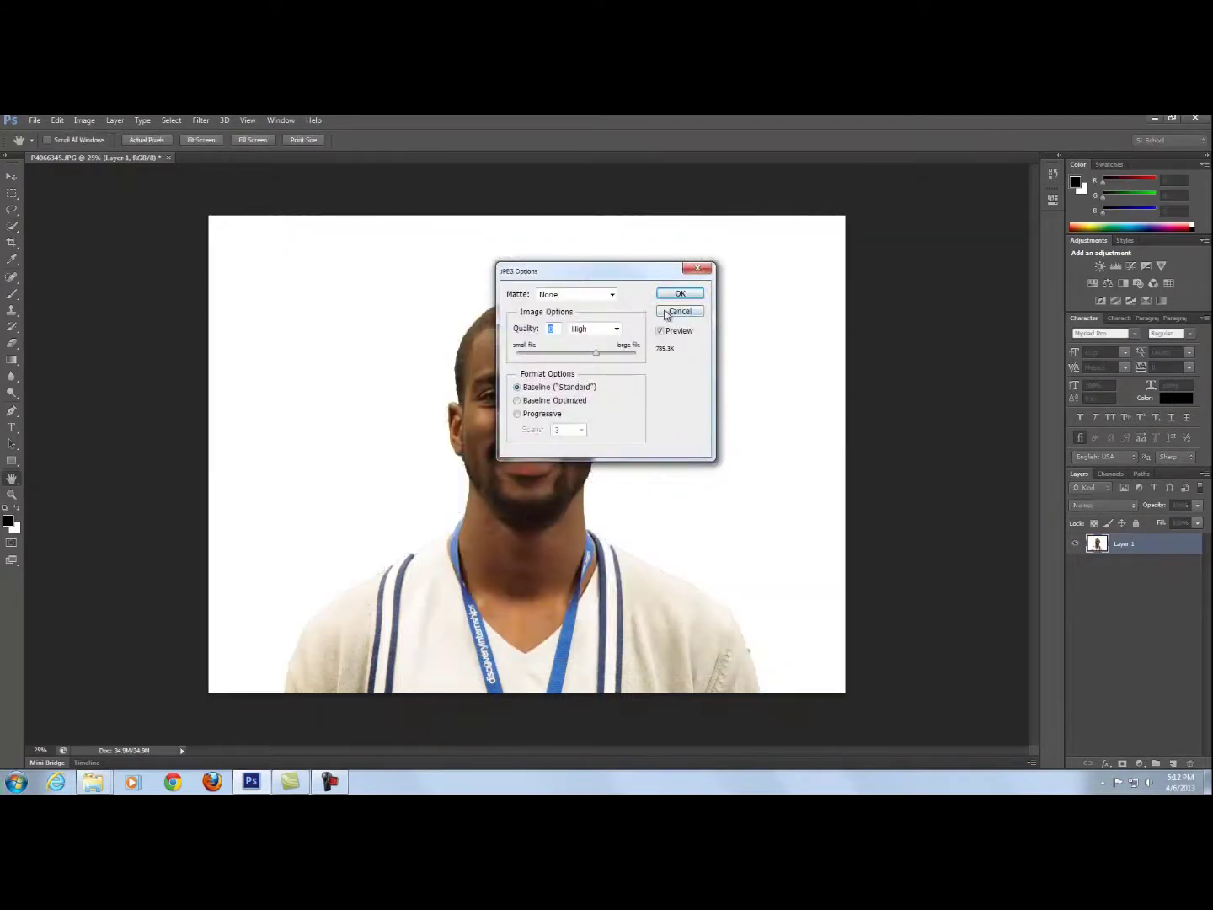
pyautogui.click(677, 294)
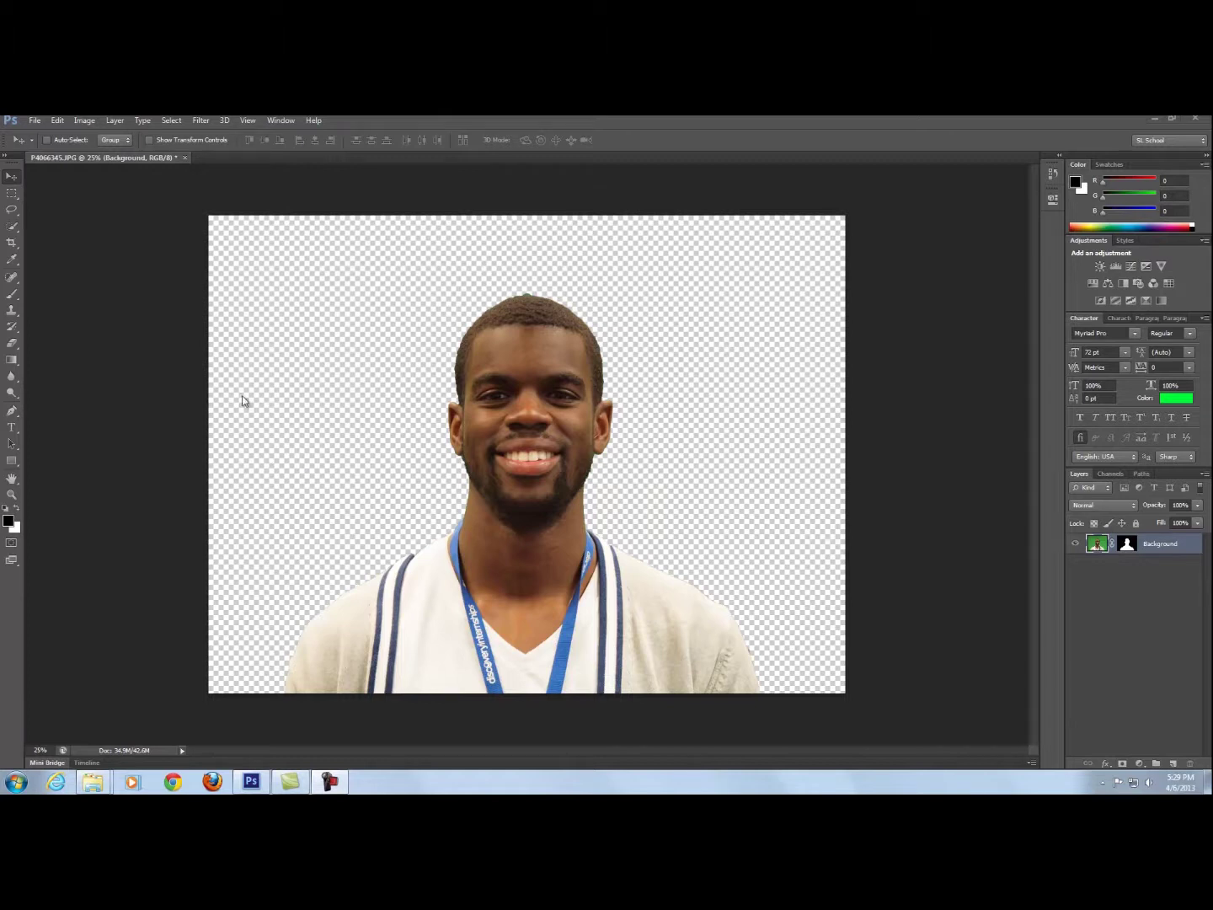
# - Draw a wide text box in the empty area up and left of the man's head, with a 72 pt font size
pyautogui.click(10, 431)
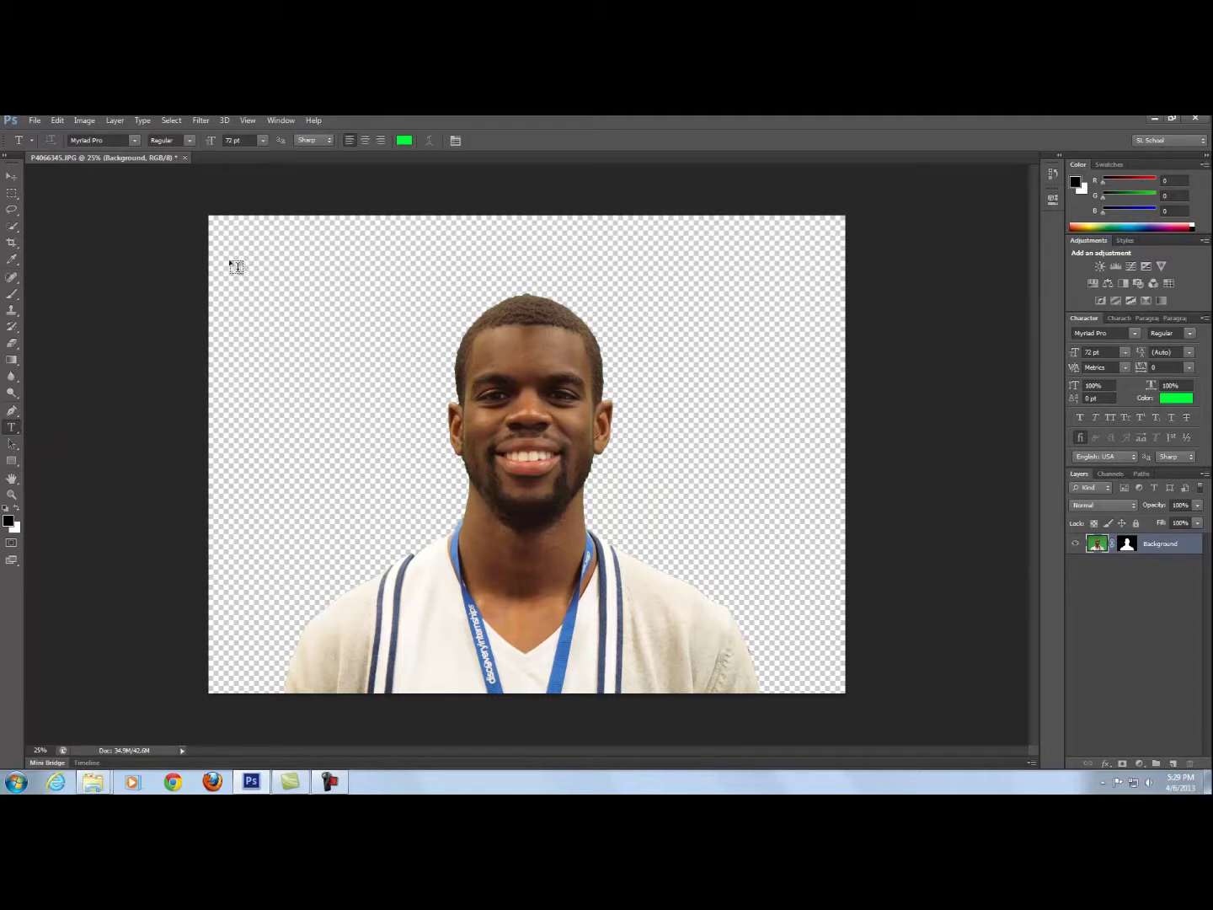
pyautogui.moveTo(230, 262); pyautogui.dragTo(463, 324)
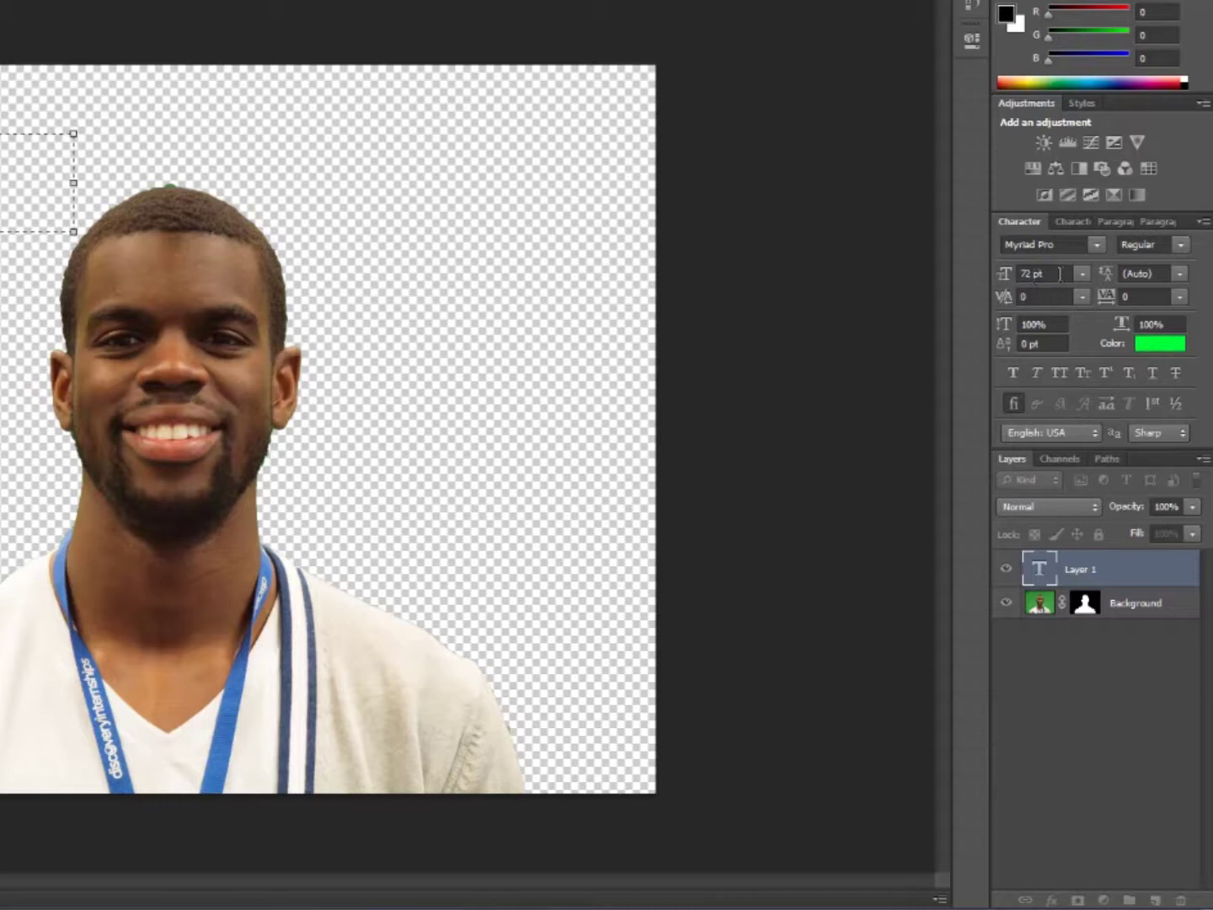
pyautogui.click(1083, 276)
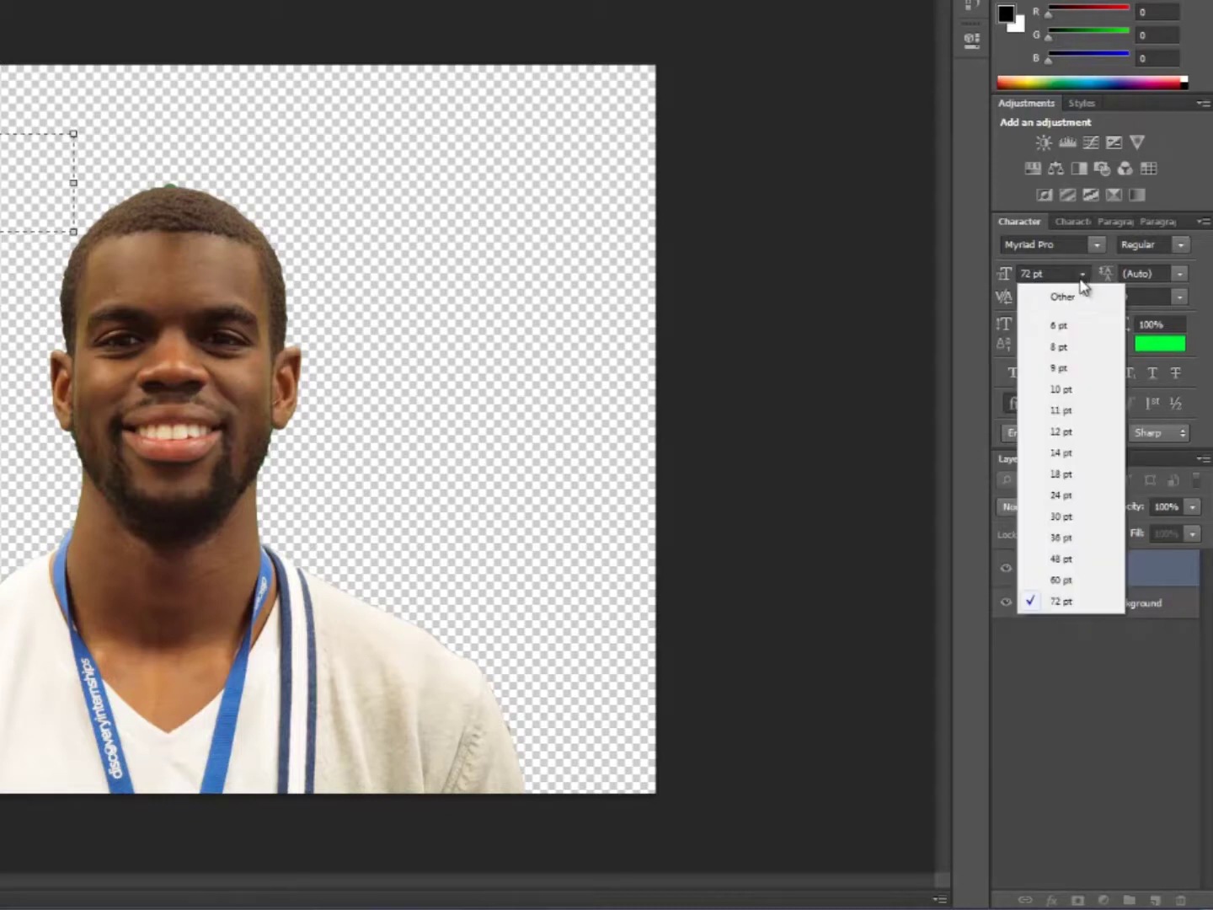
pyautogui.click(1061, 602)
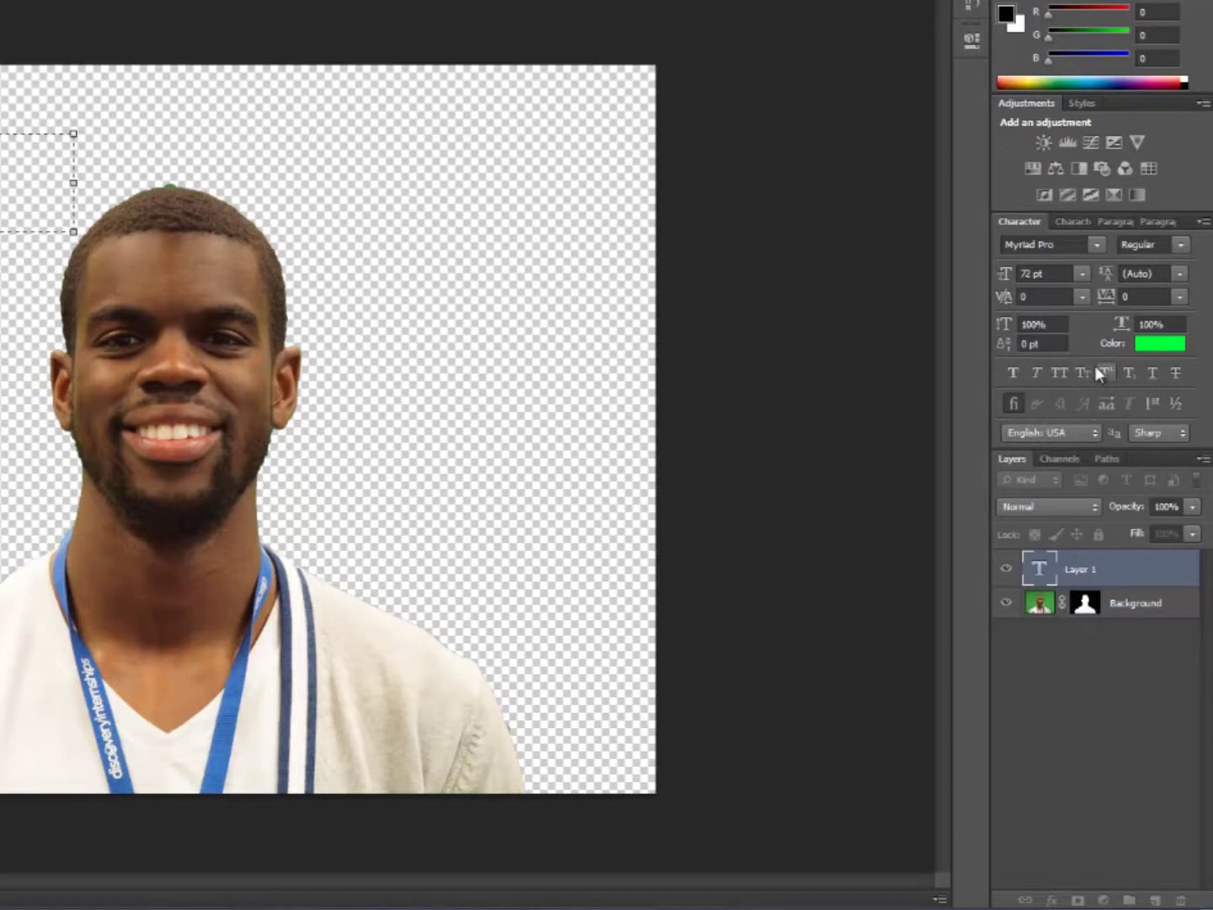
# - Set the text colour to bright green 13ff01 and enter "Creative" in the text box
pyautogui.click(1161, 343)
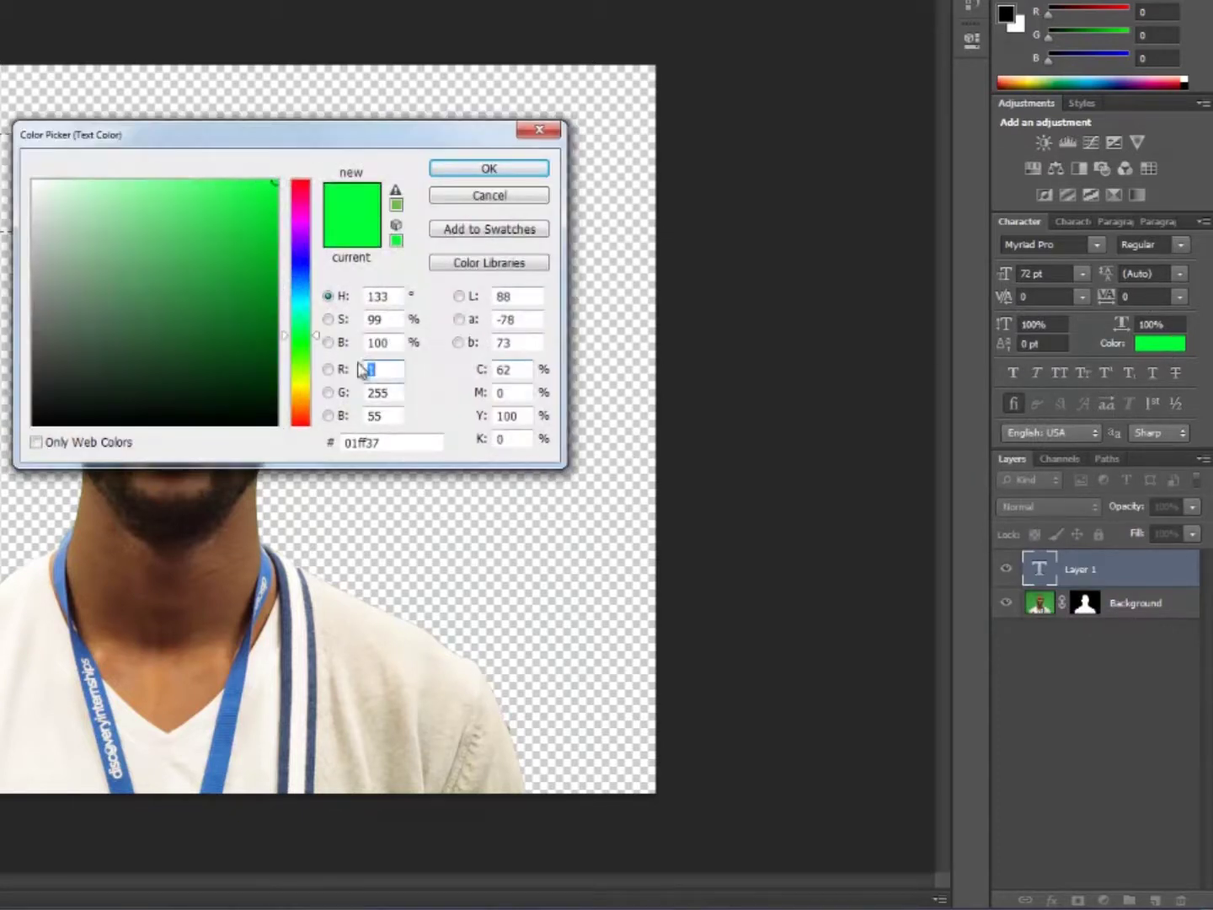
pyautogui.moveTo(318, 337)
pyautogui.mouseDown()
pyautogui.moveTo(321, 394)
pyautogui.moveTo(326, 353)
pyautogui.mouseUp()
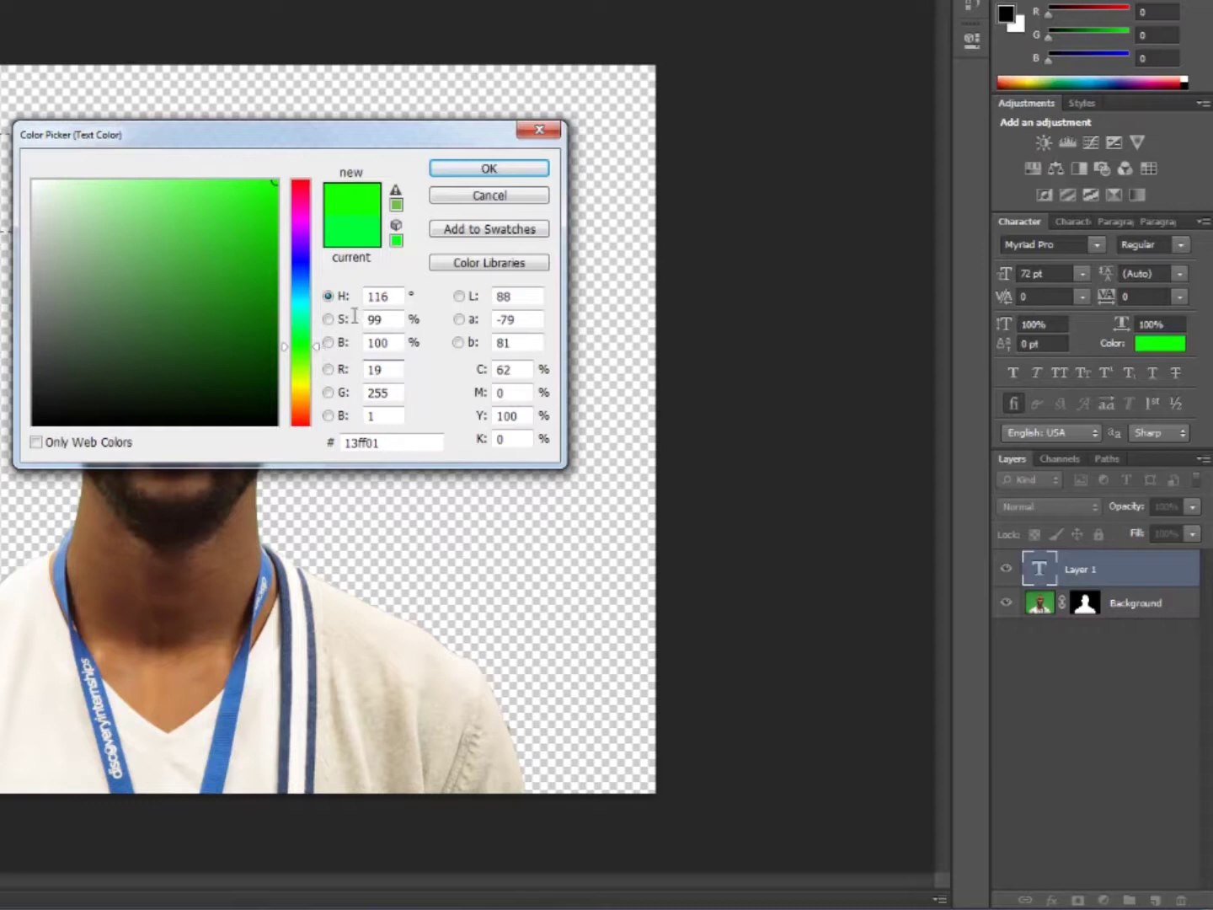
pyautogui.click(519, 171)
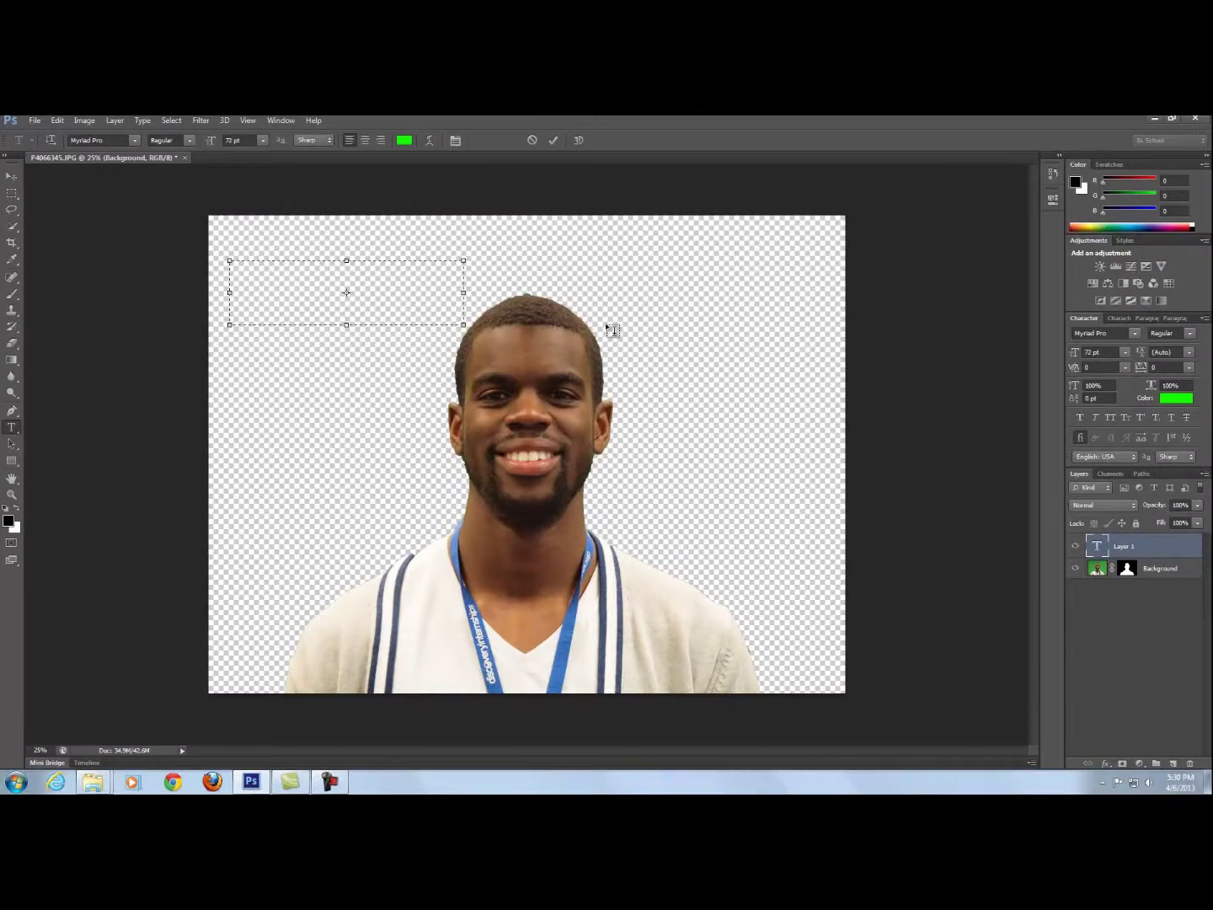
pyautogui.write('Creative')
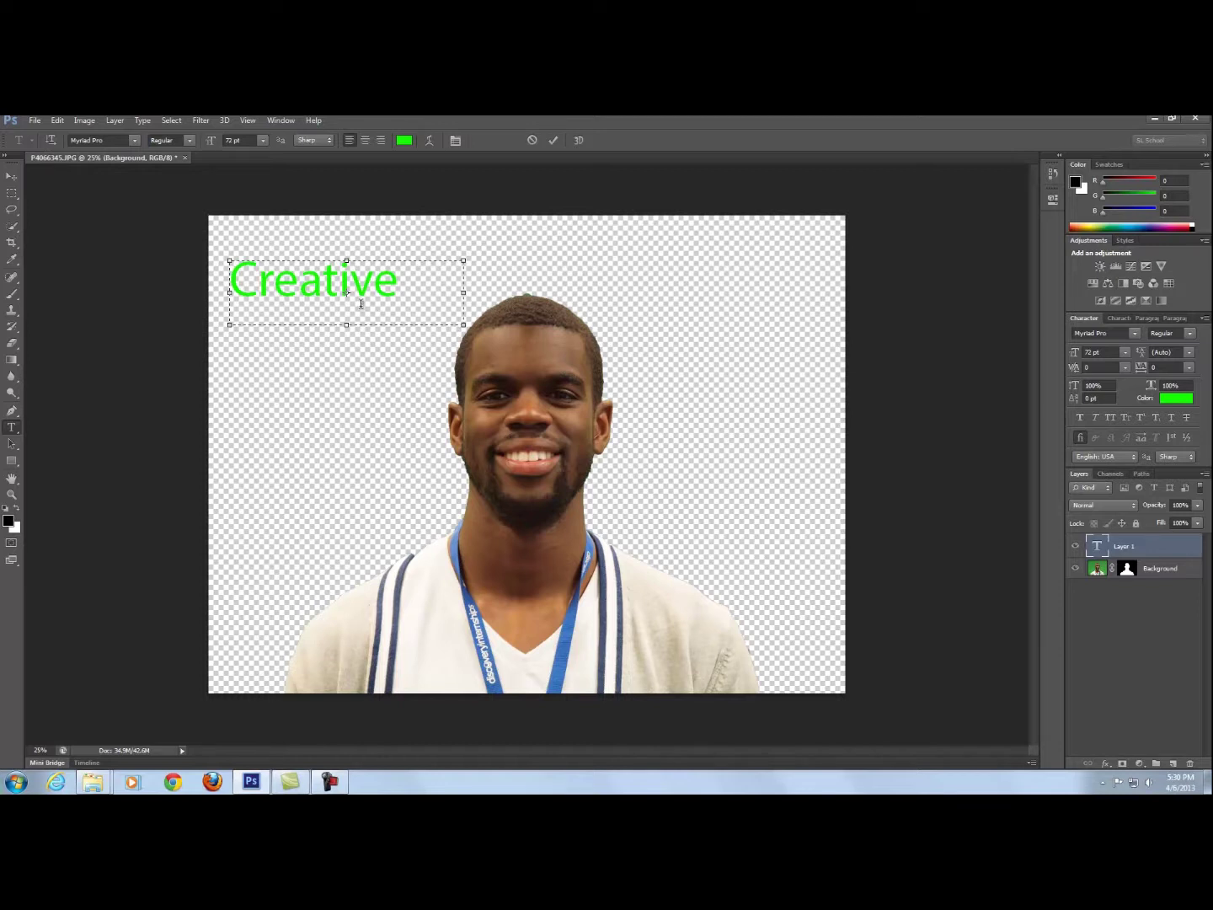
pyautogui.click(554, 141)
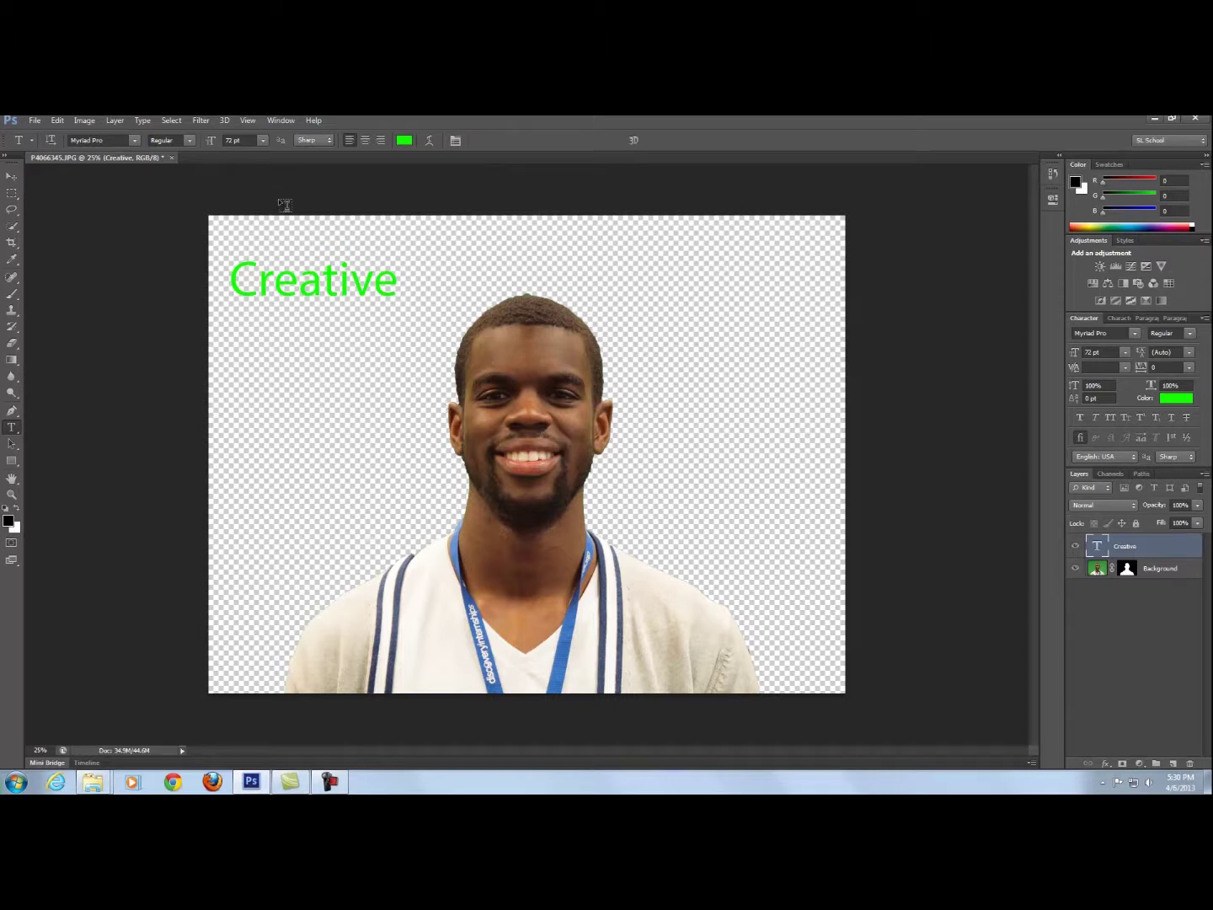
# - Move the "Creative" text to the empty area just above the man's shoulder, beside his neck
pyautogui.click(12, 179)
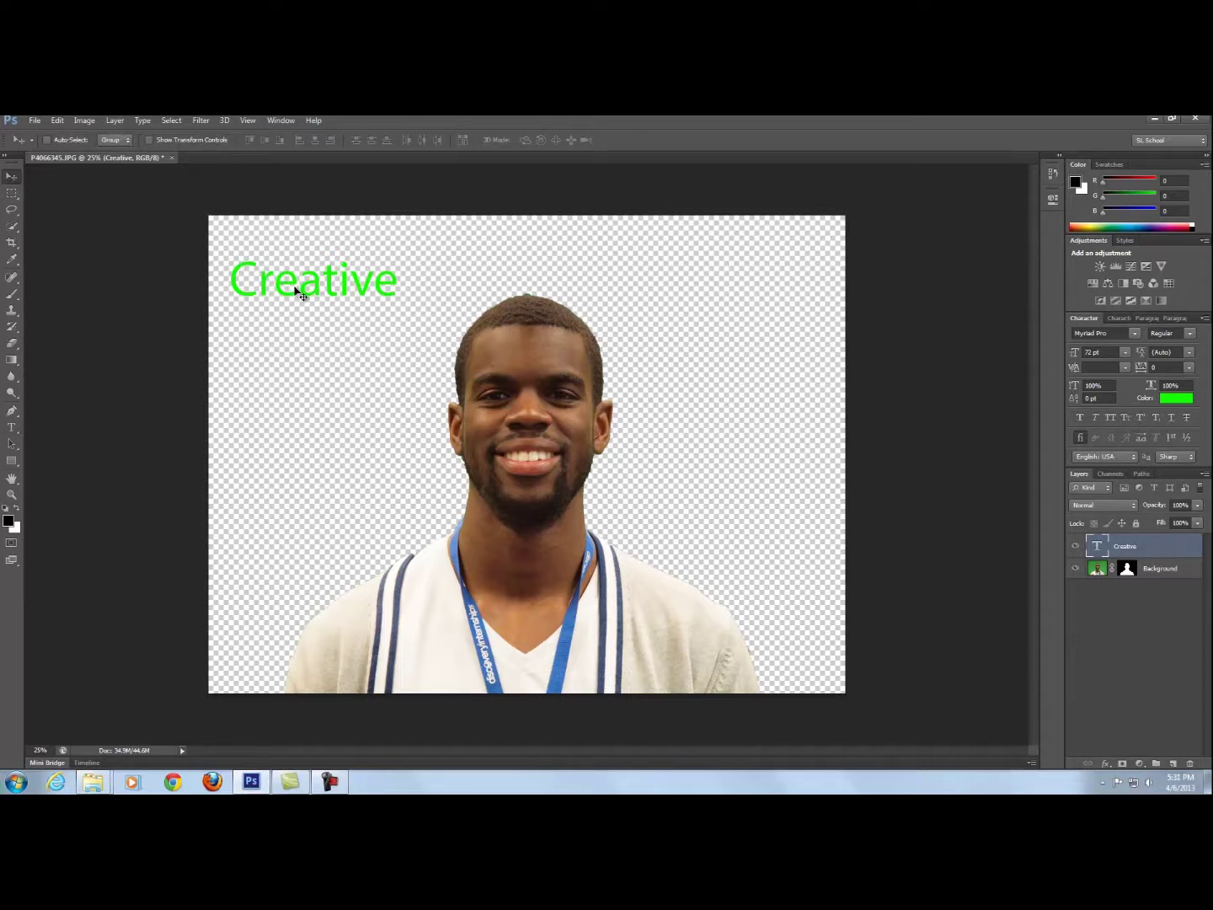
pyautogui.moveTo(294, 290); pyautogui.dragTo(581, 312)
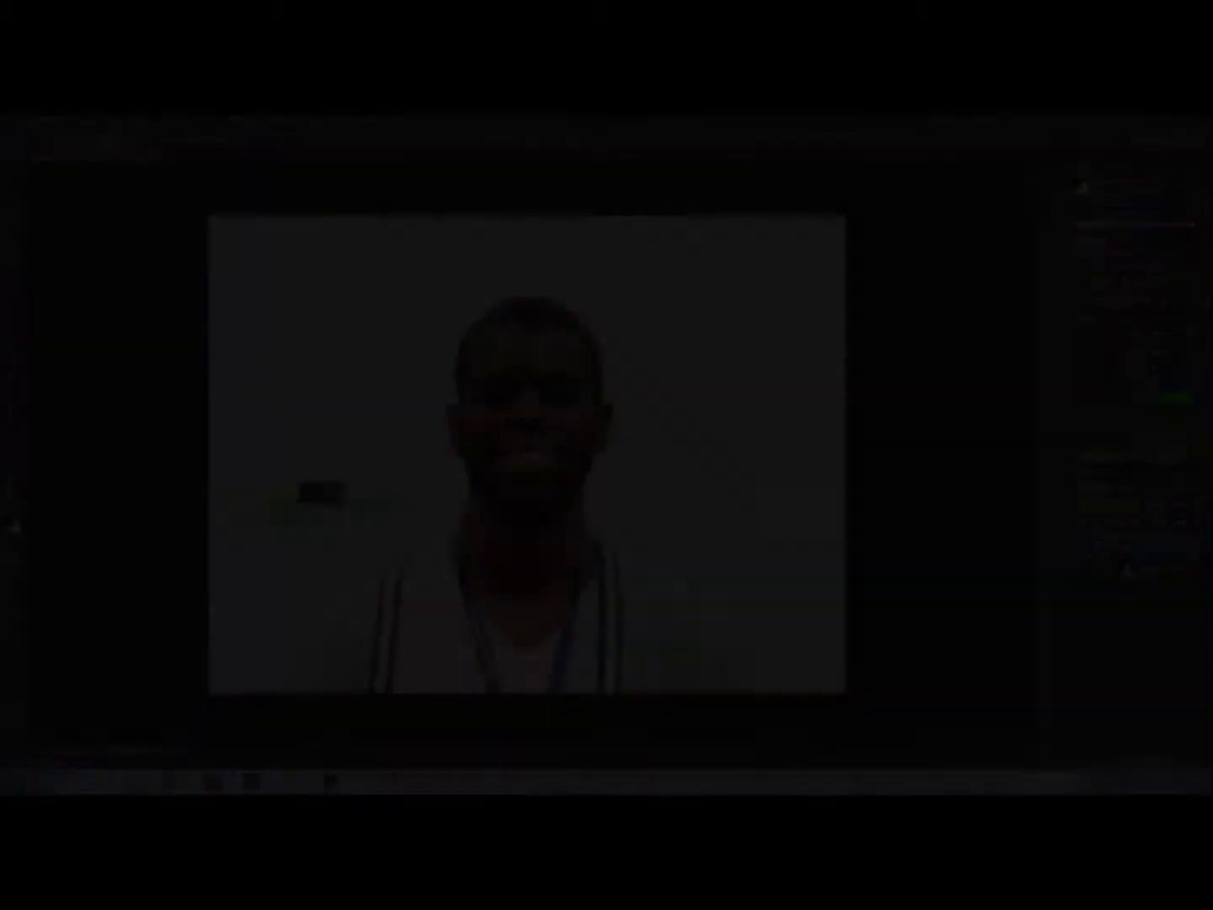
pyautogui.moveTo(281, 514); pyautogui.dragTo(282, 533)
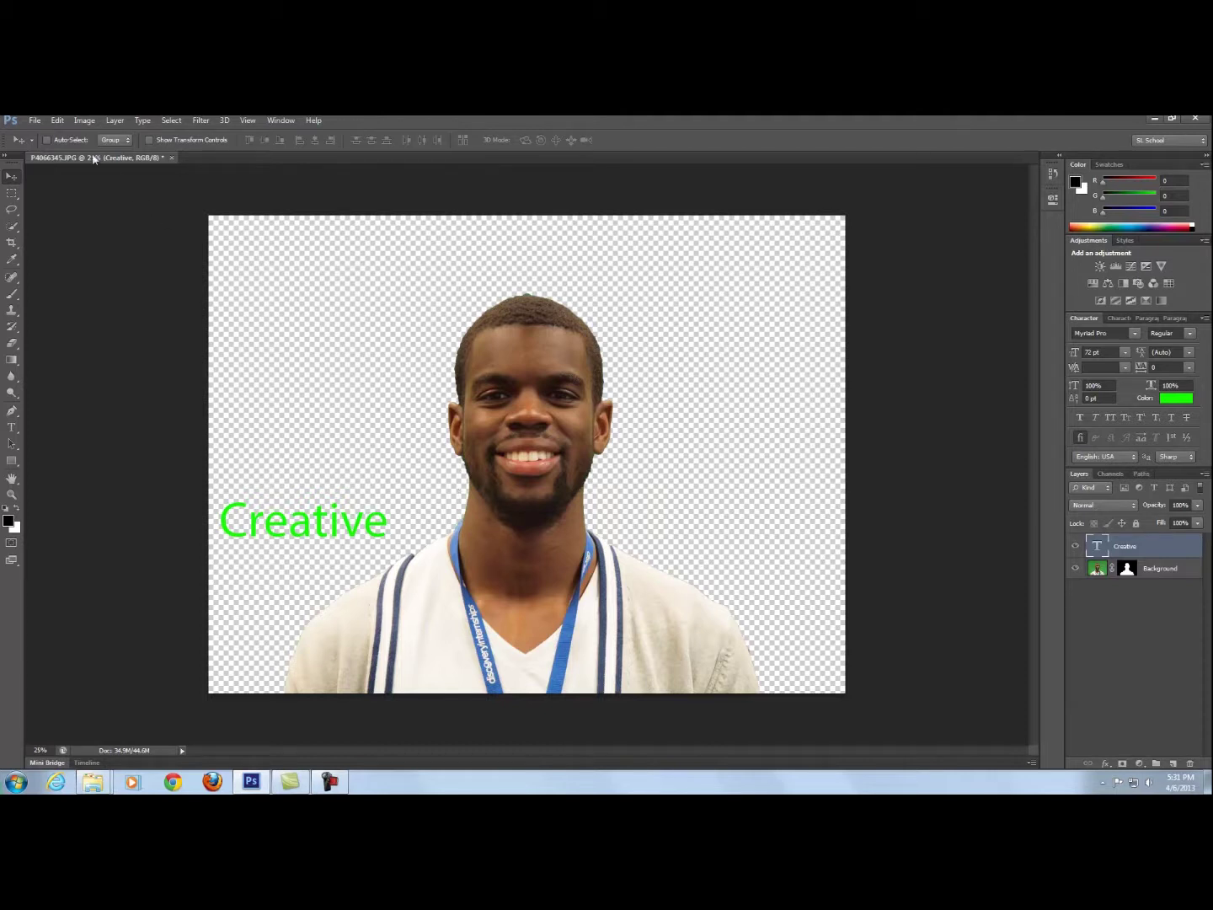
# - Rotate the "Creative" text about 29° counterclockwise with Free Transform and place it along the slope of the man's shoulder beside his neck
pyautogui.click(58, 121)
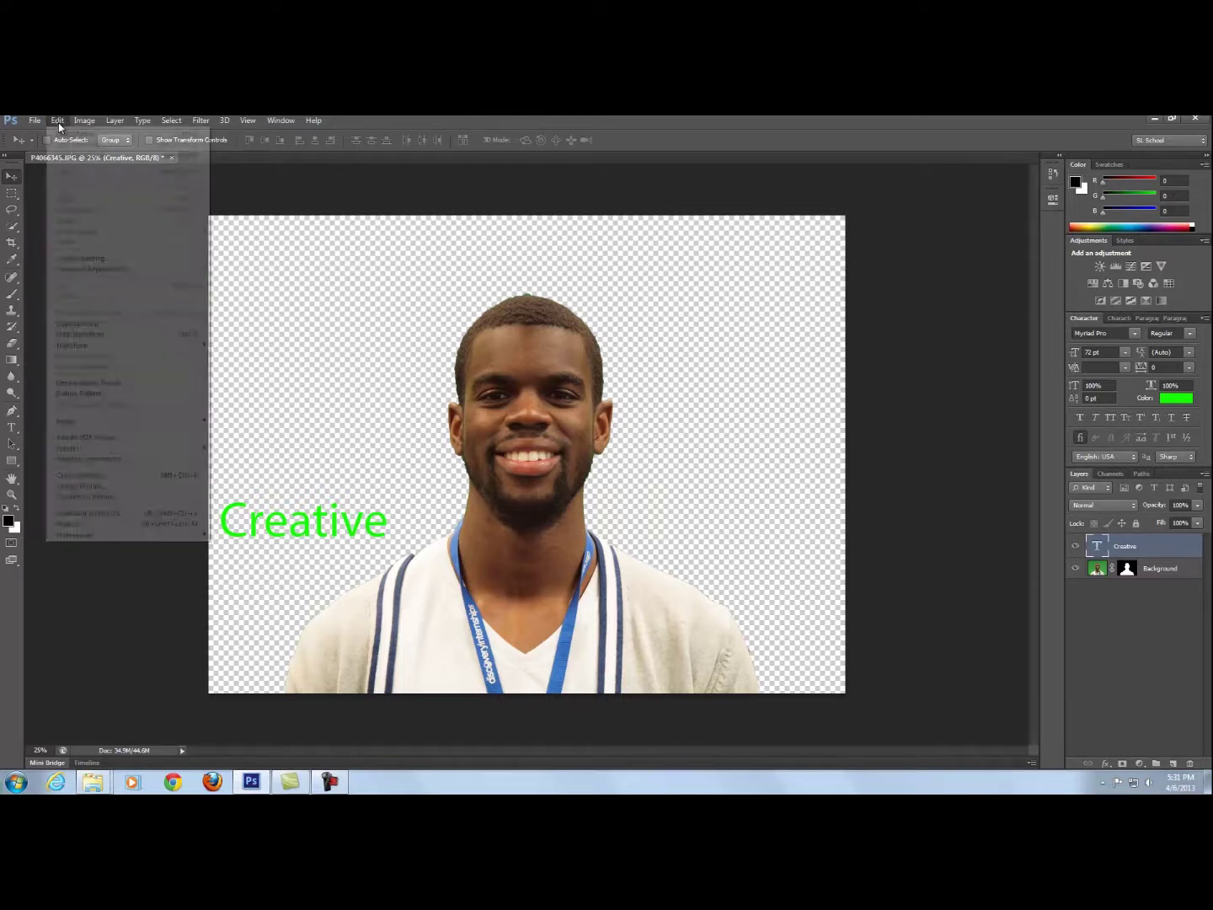
pyautogui.click(98, 337)
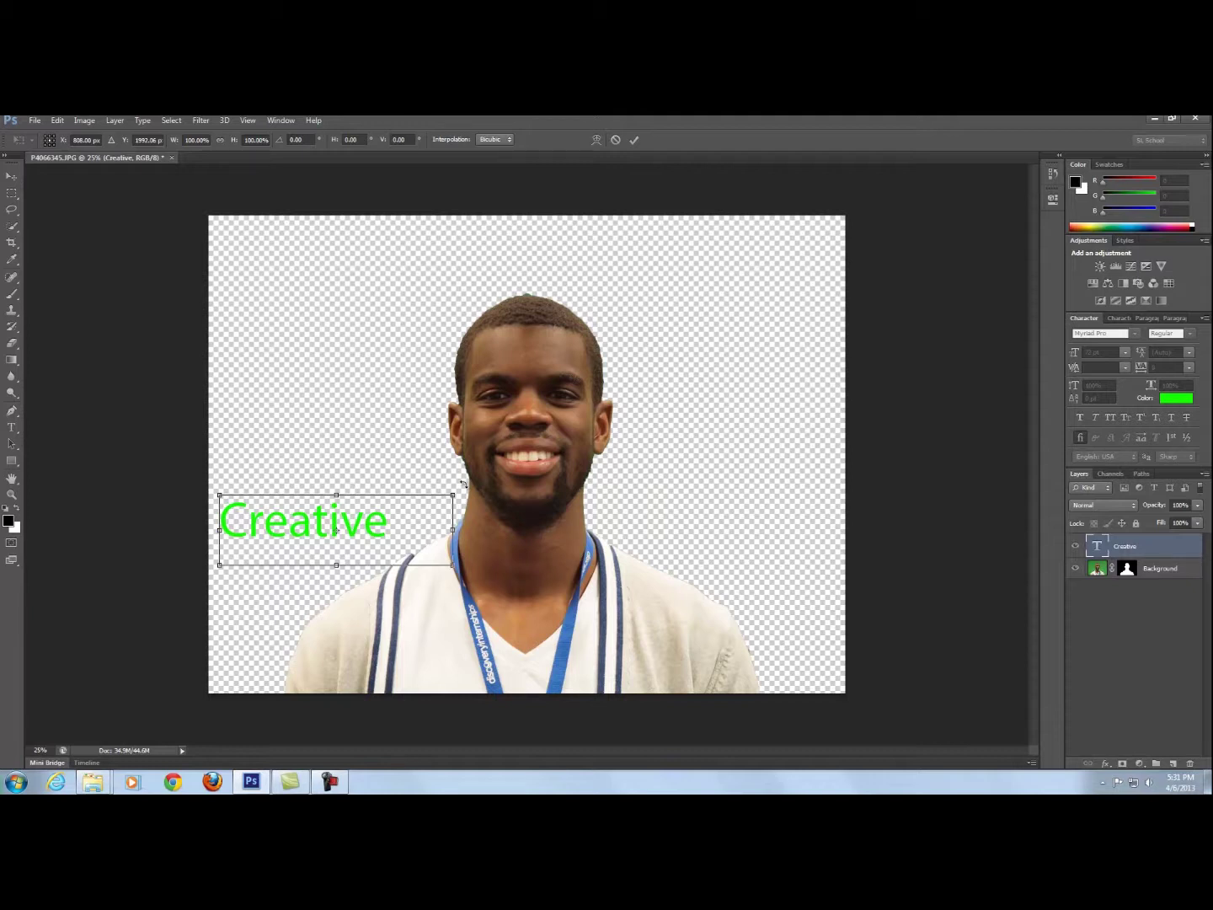
pyautogui.moveTo(464, 484); pyautogui.dragTo(414, 381)
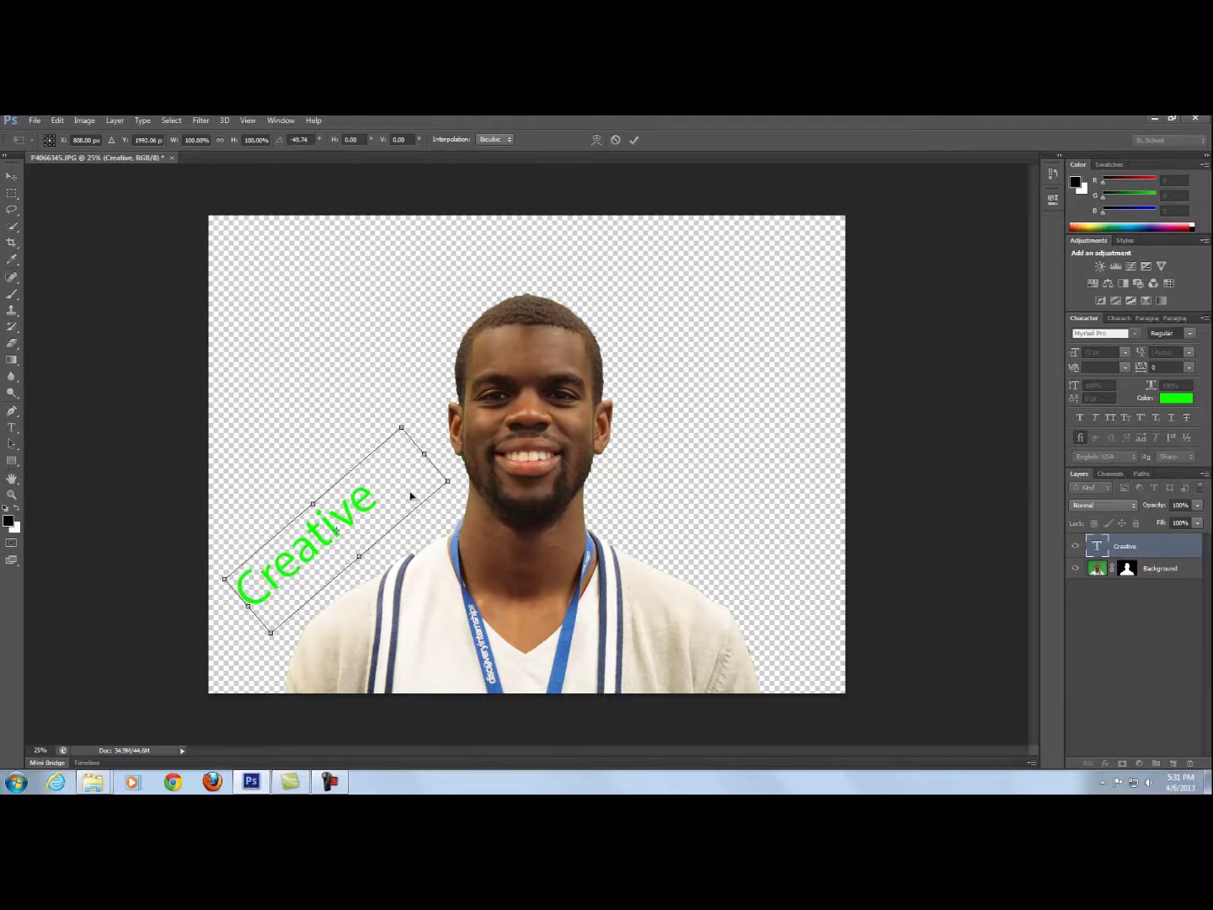
pyautogui.moveTo(343, 516); pyautogui.dragTo(395, 534)
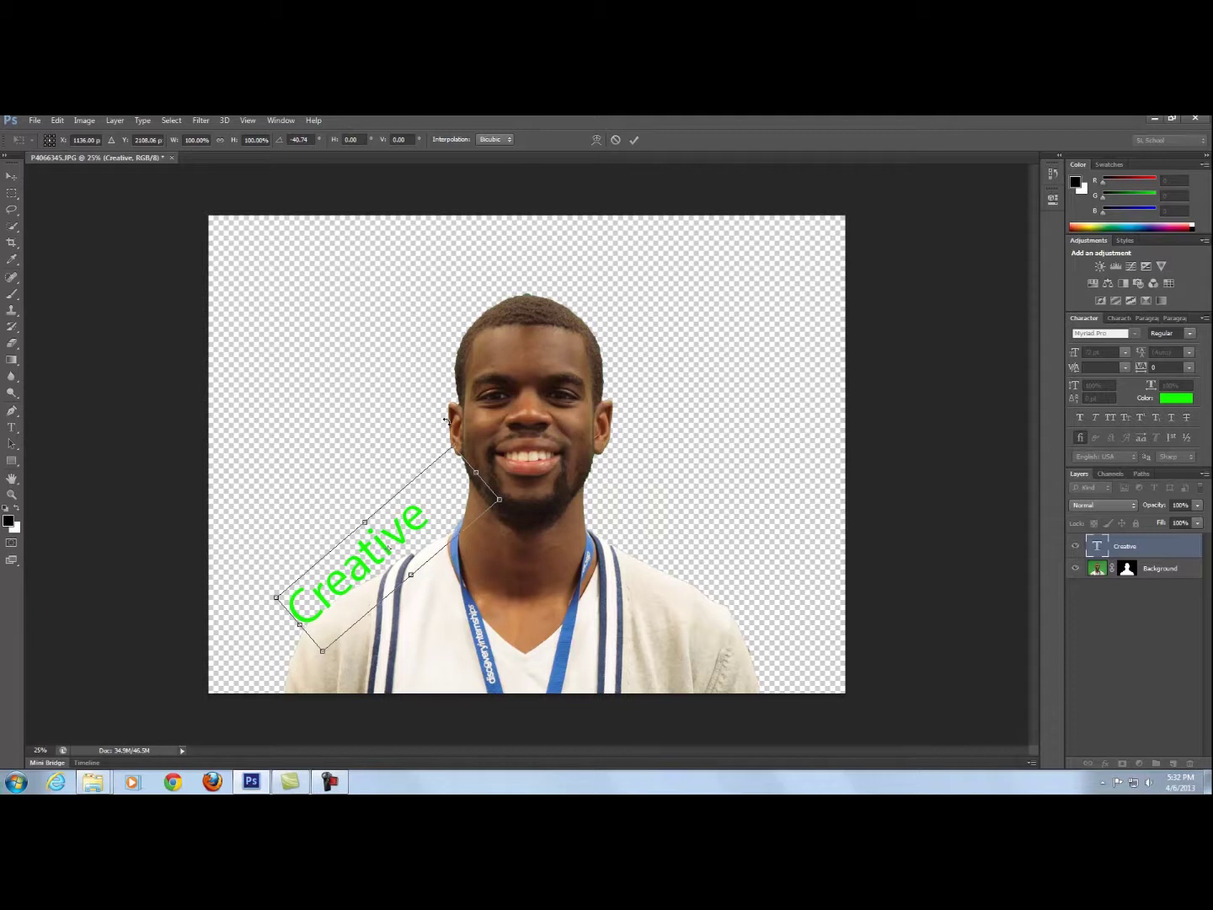
pyautogui.moveTo(446, 418); pyautogui.dragTo(460, 453)
pyautogui.moveTo(417, 530); pyautogui.dragTo(427, 533)
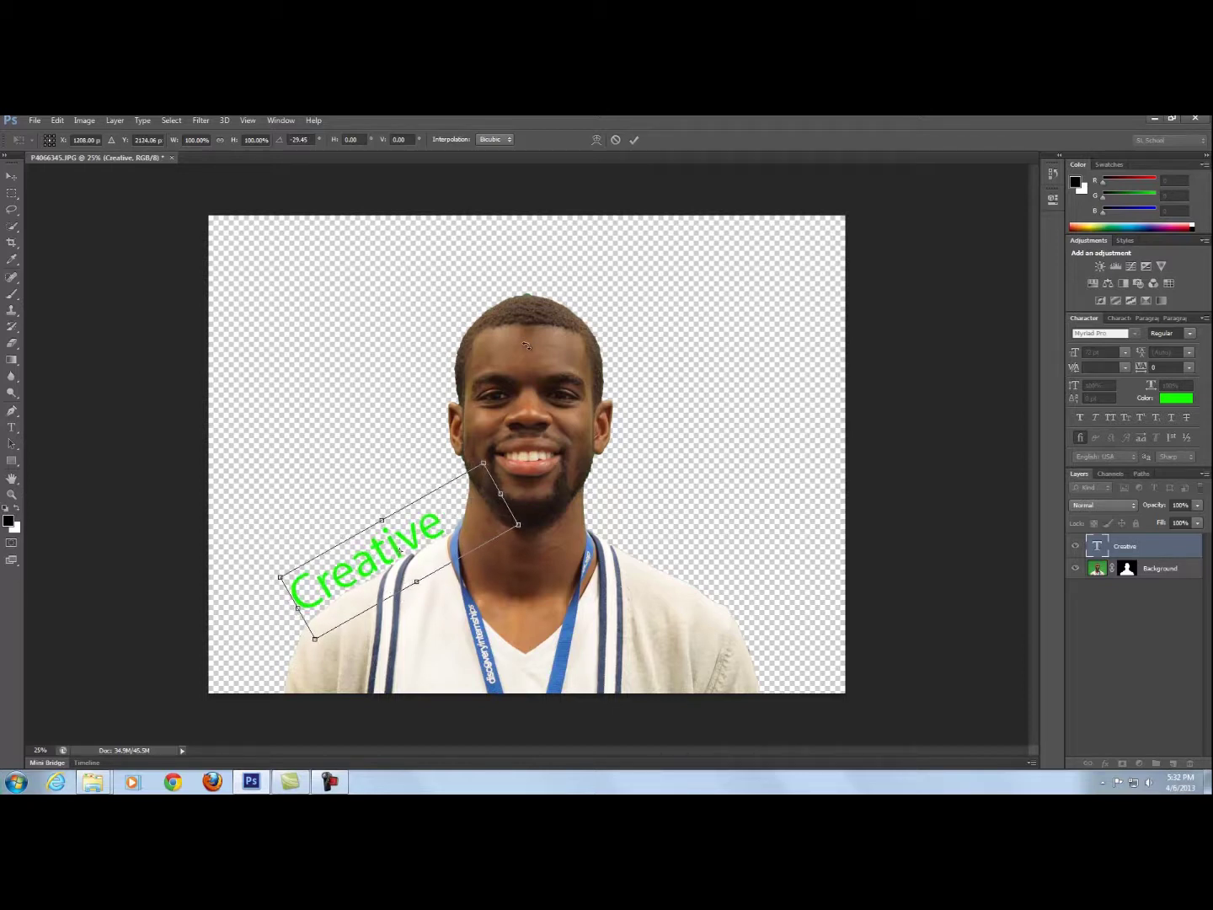
pyautogui.click(634, 141)
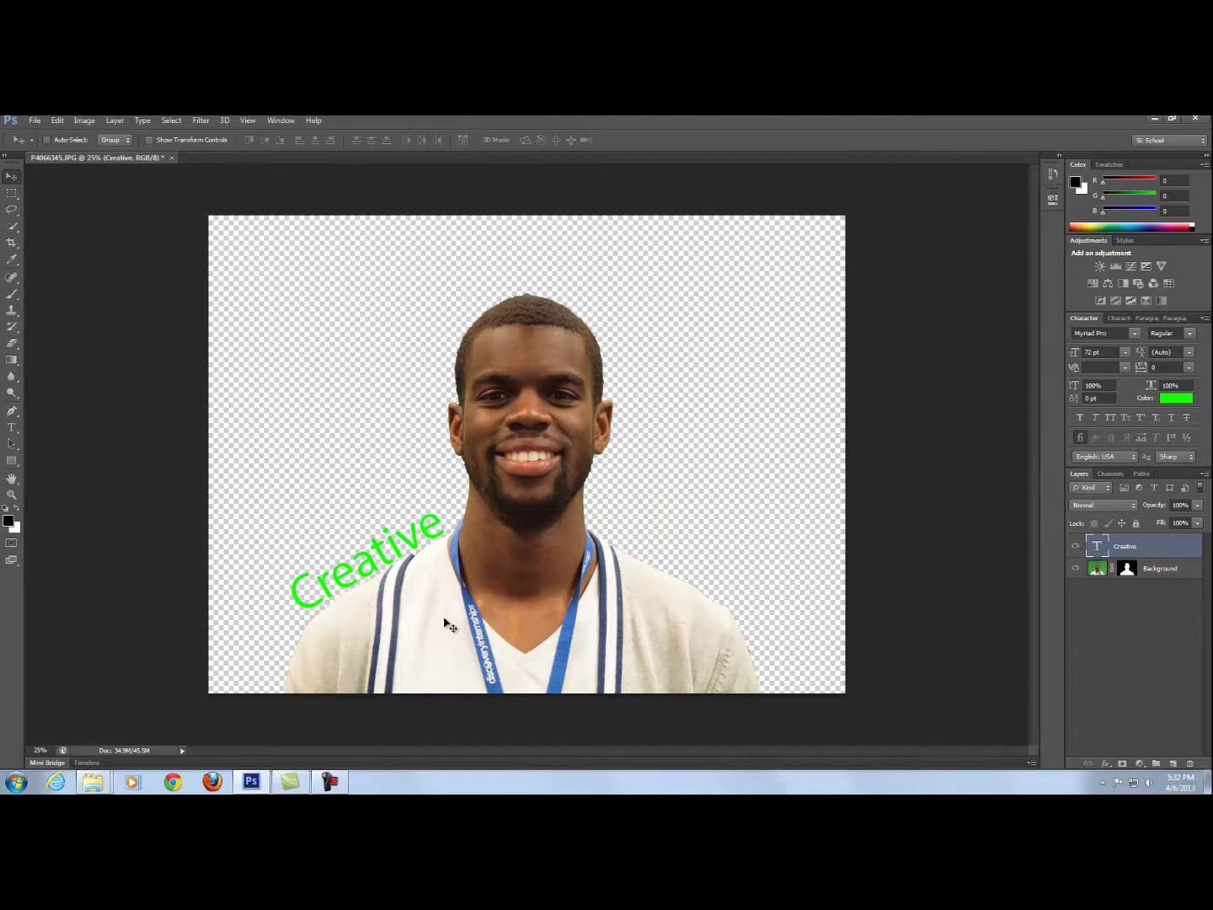
pyautogui.click(57, 121)
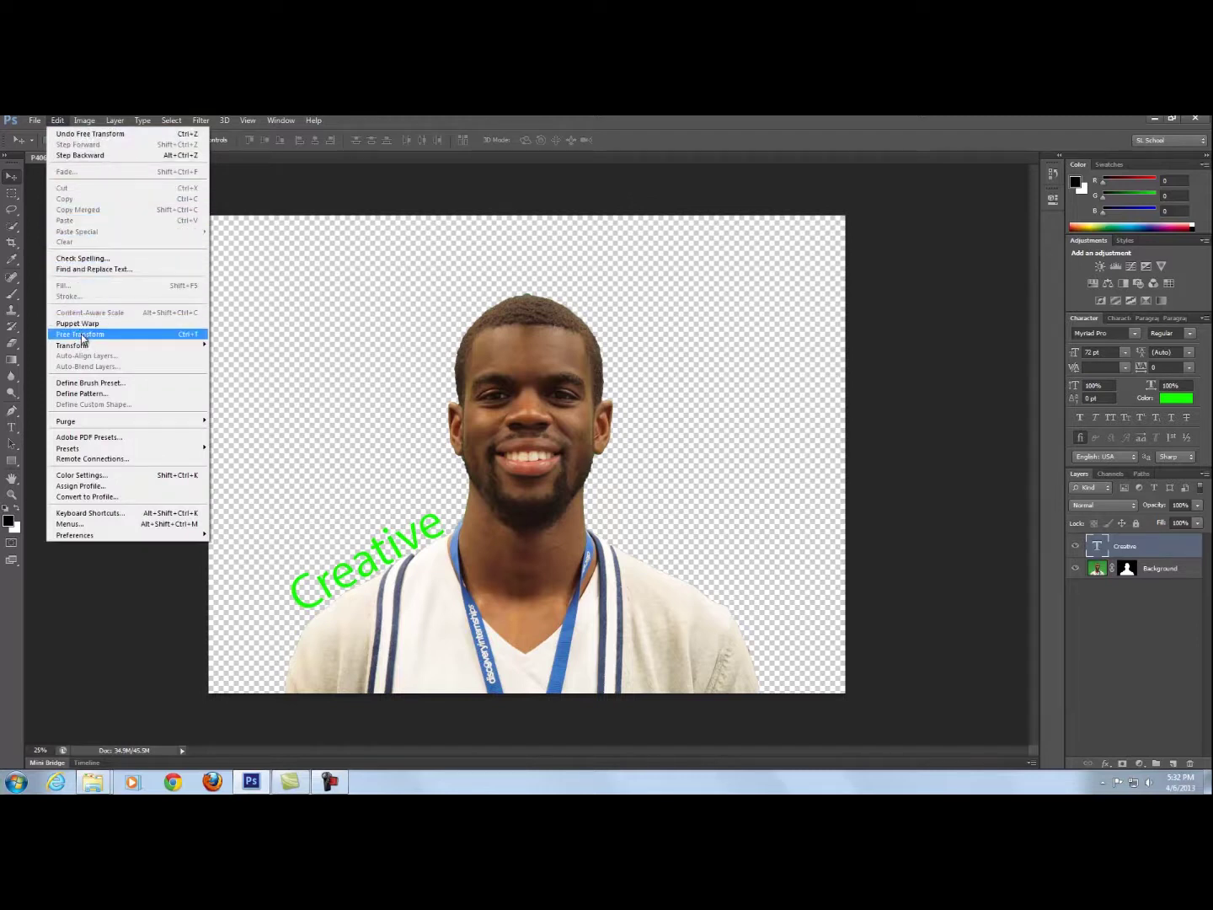
pyautogui.click(354, 317)
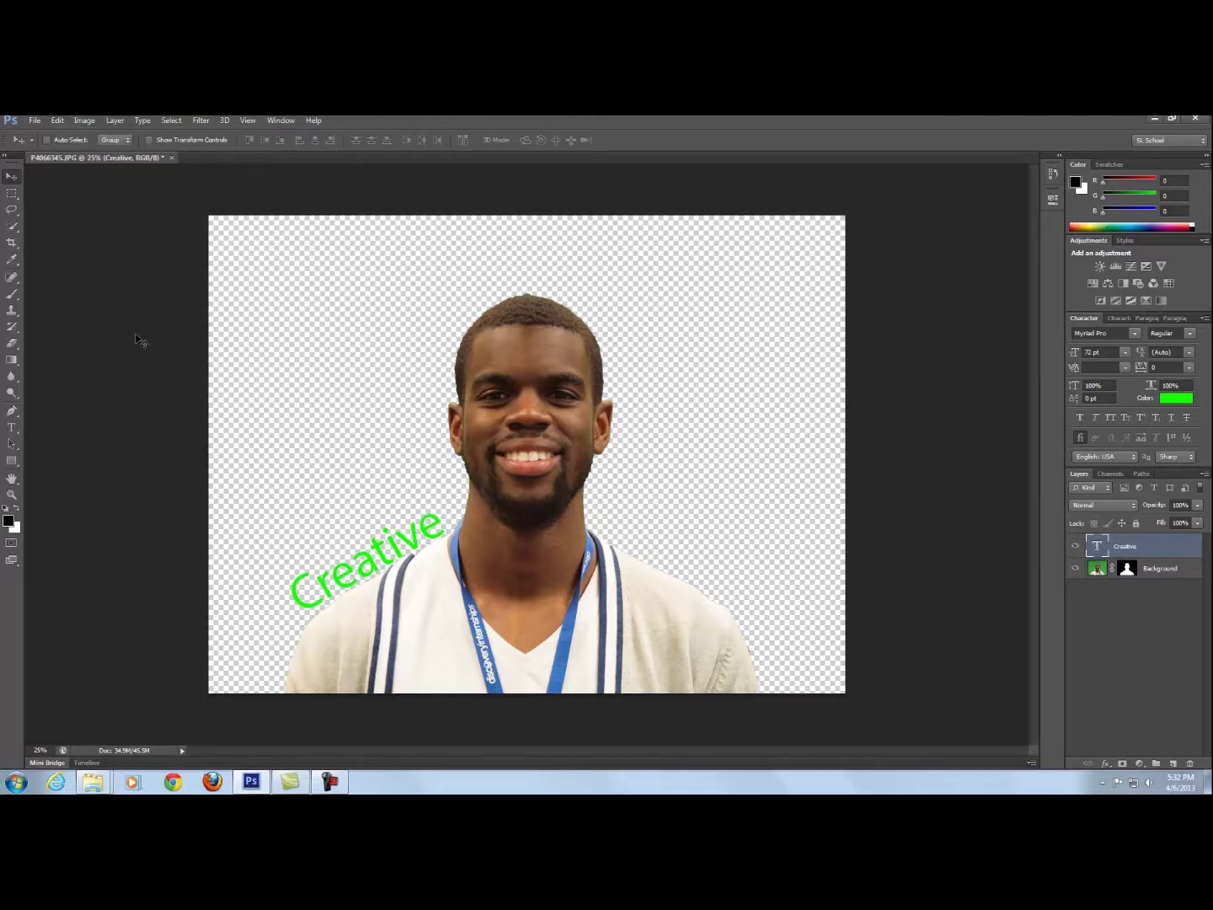
# - Draw a wide text box in the empty area up and right of the man's head and enter "Caring" in it
pyautogui.click(12, 428)
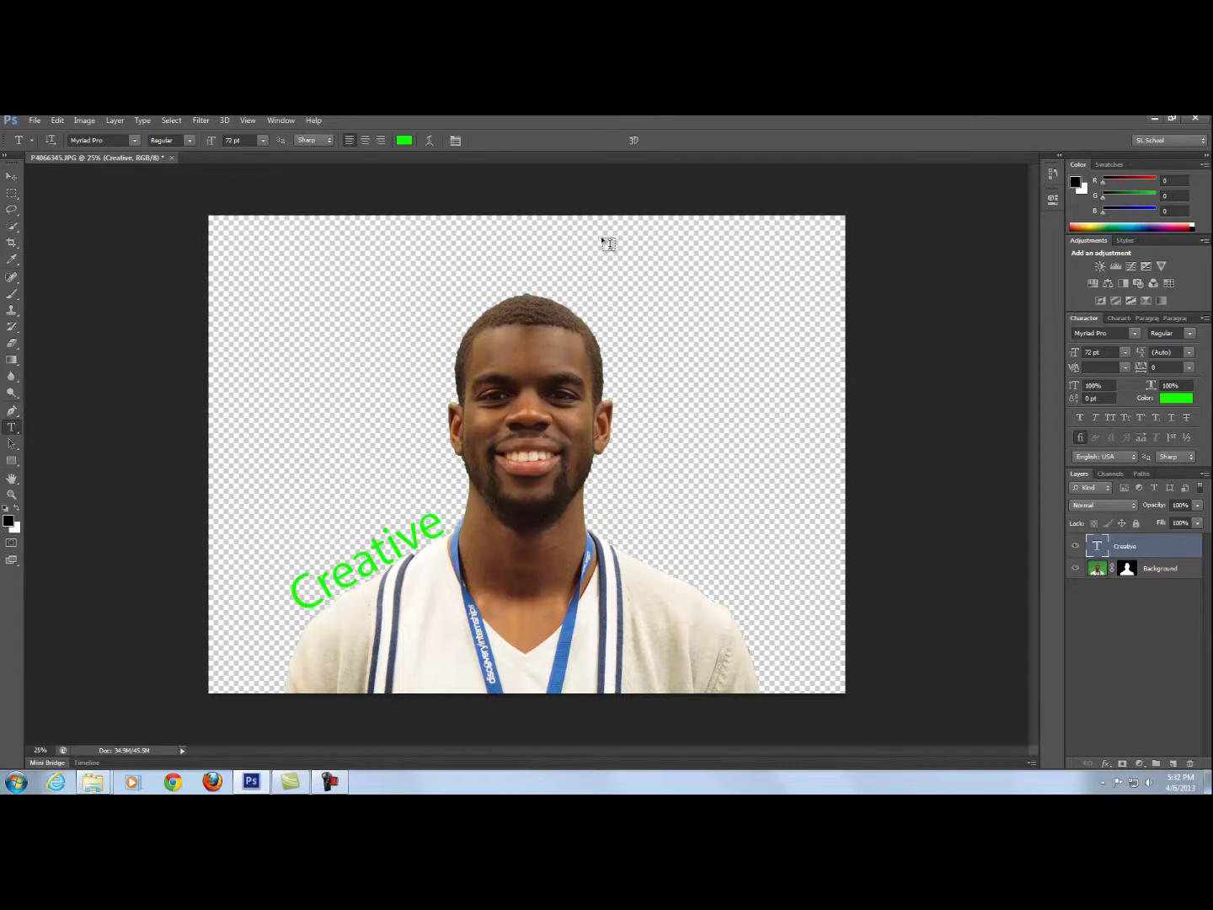
pyautogui.moveTo(611, 241); pyautogui.dragTo(845, 311)
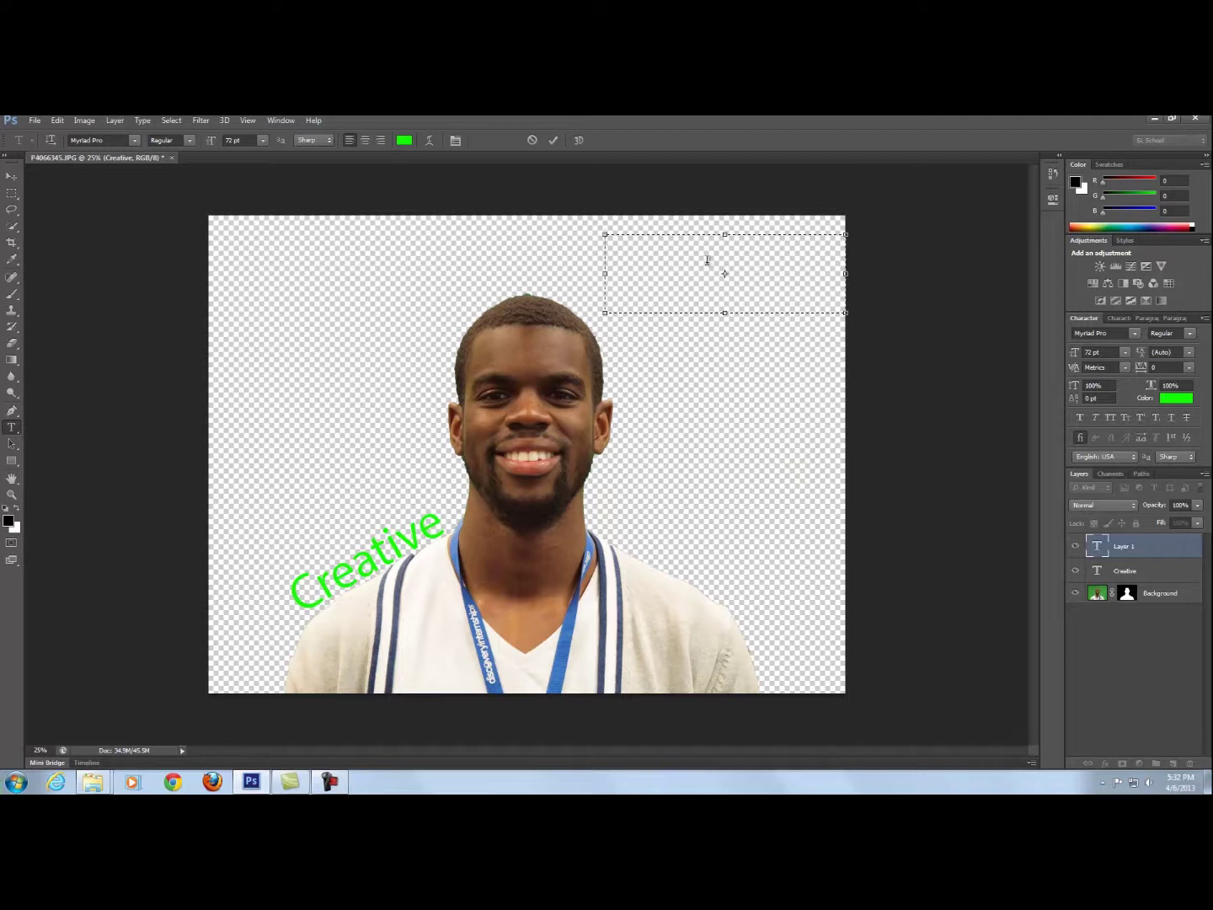
pyautogui.write('Caring')
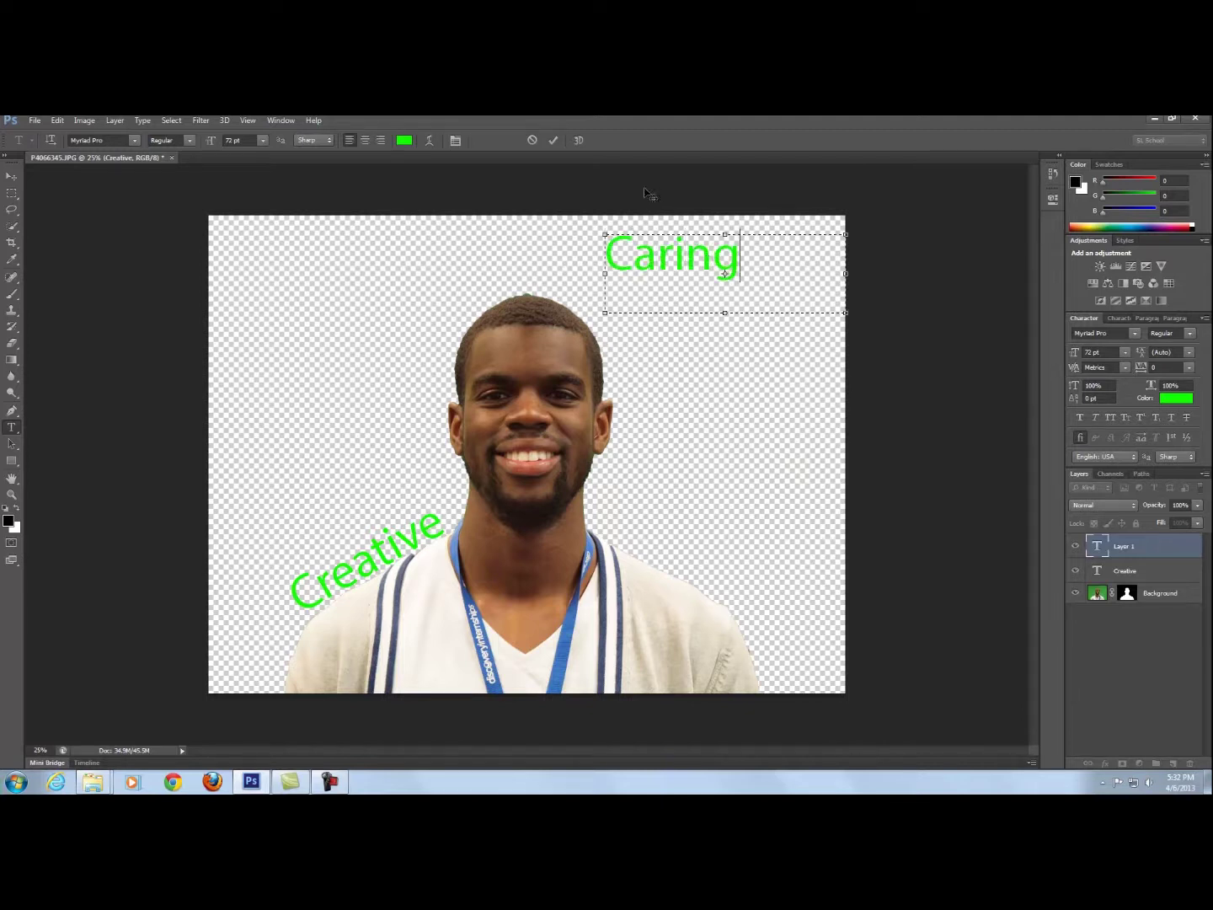
pyautogui.click(553, 143)
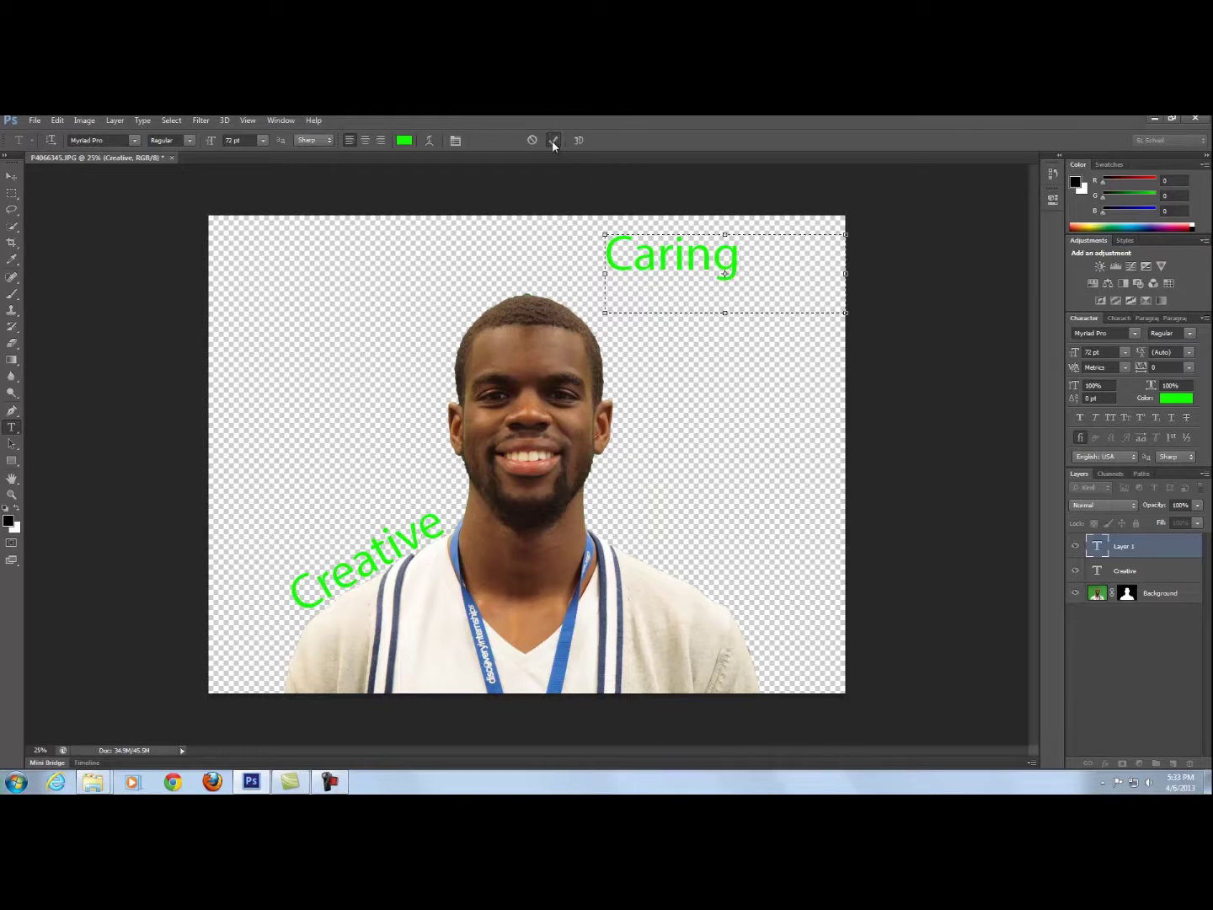
# - Move the "Caring" text onto the man's chest over the cardigan's striped edge and rotate it about 10° clockwise with Free Transform
pyautogui.click(11, 179)
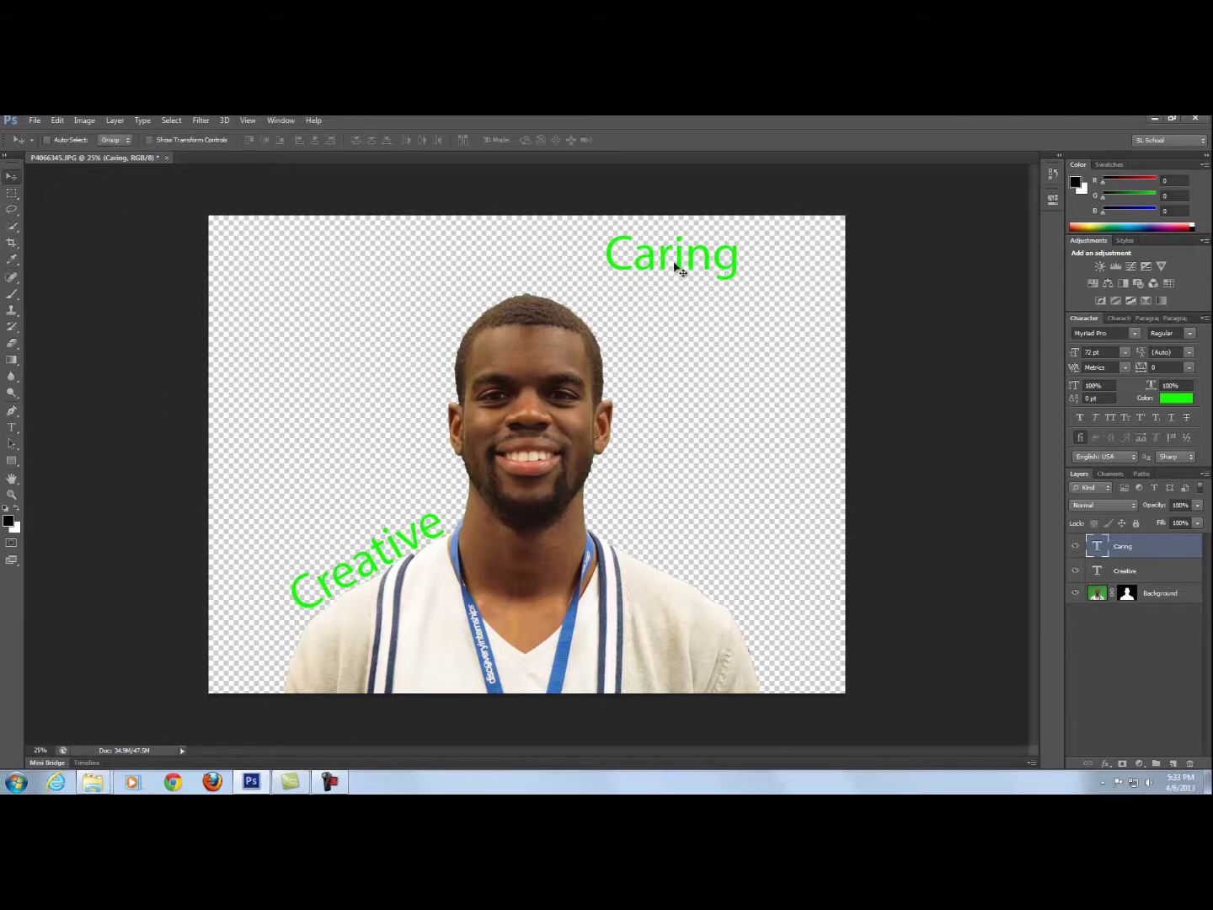
pyautogui.moveTo(679, 264); pyautogui.dragTo(603, 662)
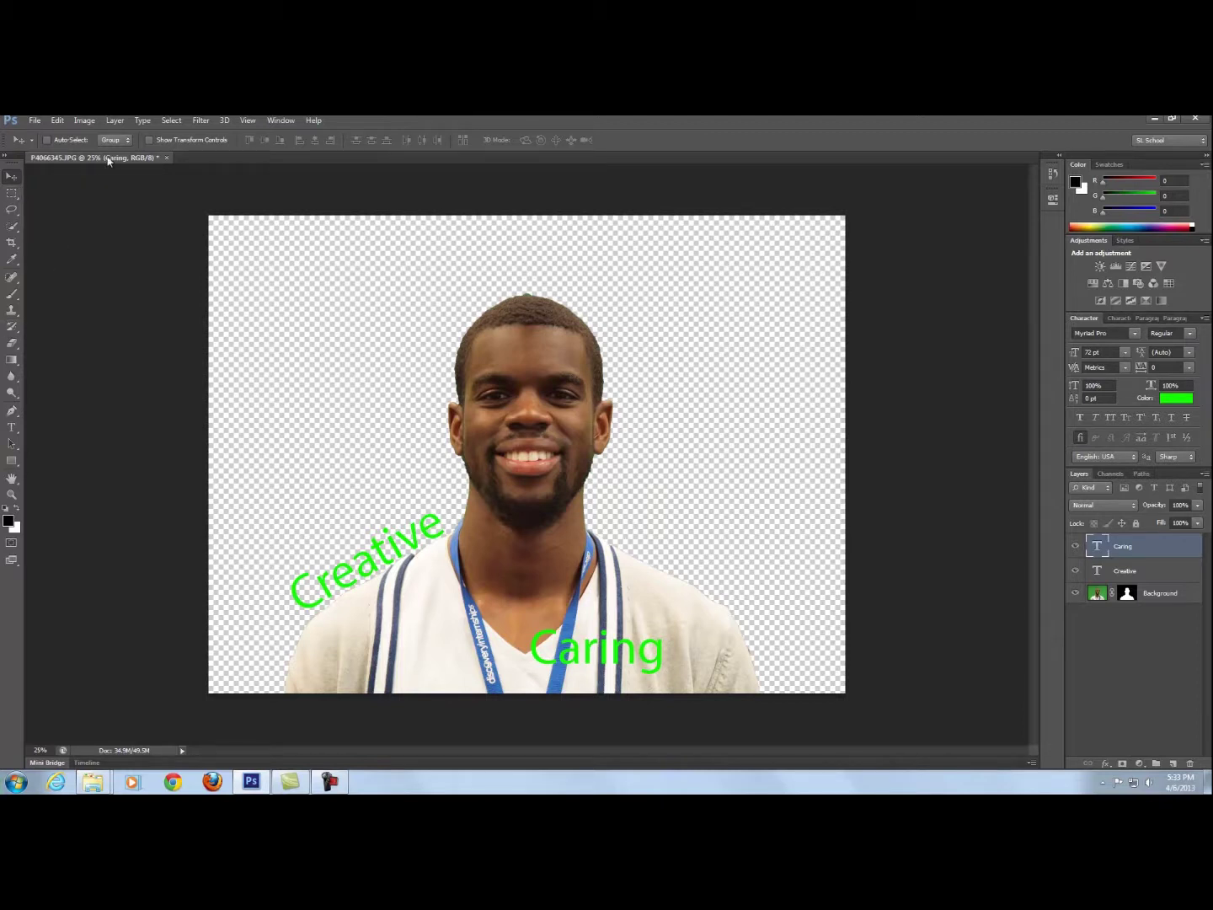
pyautogui.click(58, 120)
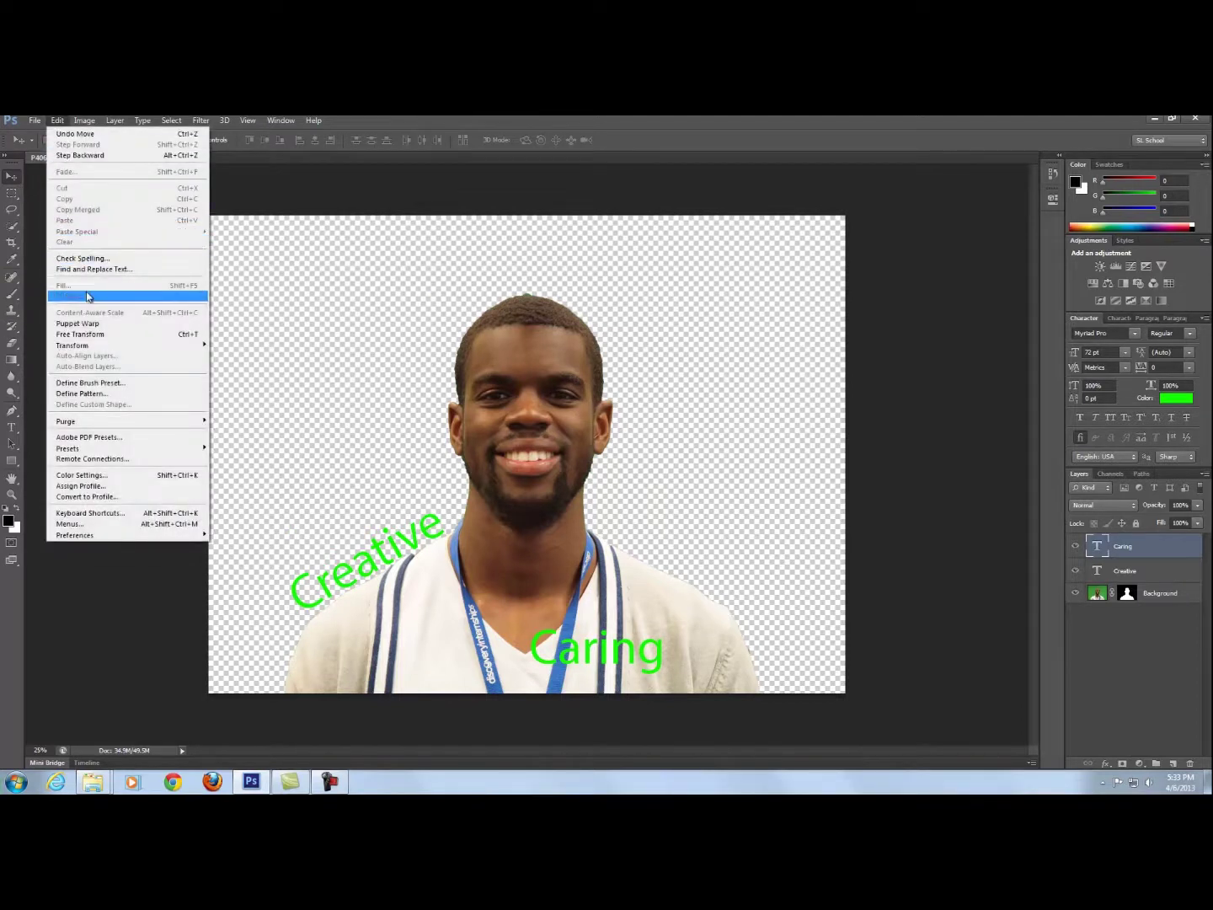
pyautogui.click(100, 335)
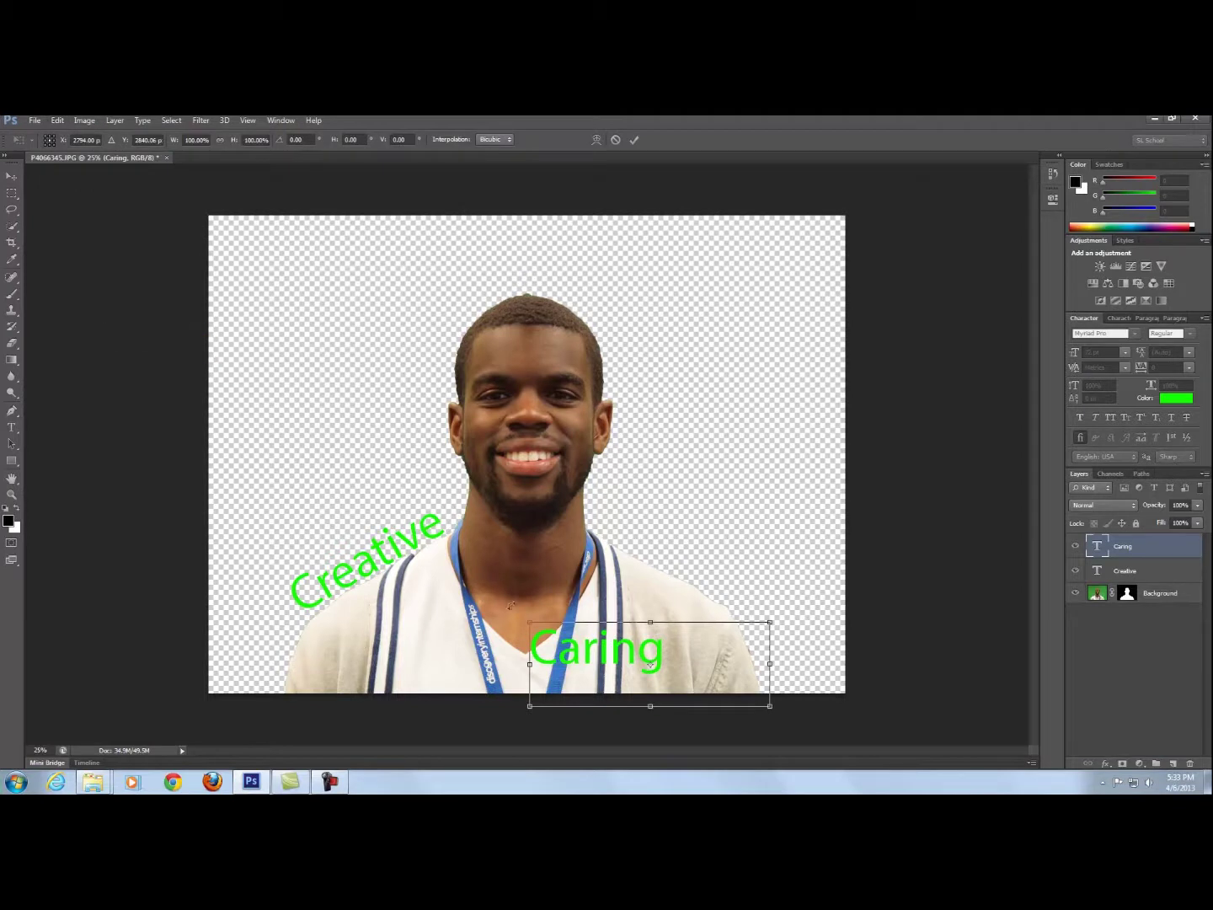
pyautogui.moveTo(524, 608); pyautogui.dragTo(539, 587)
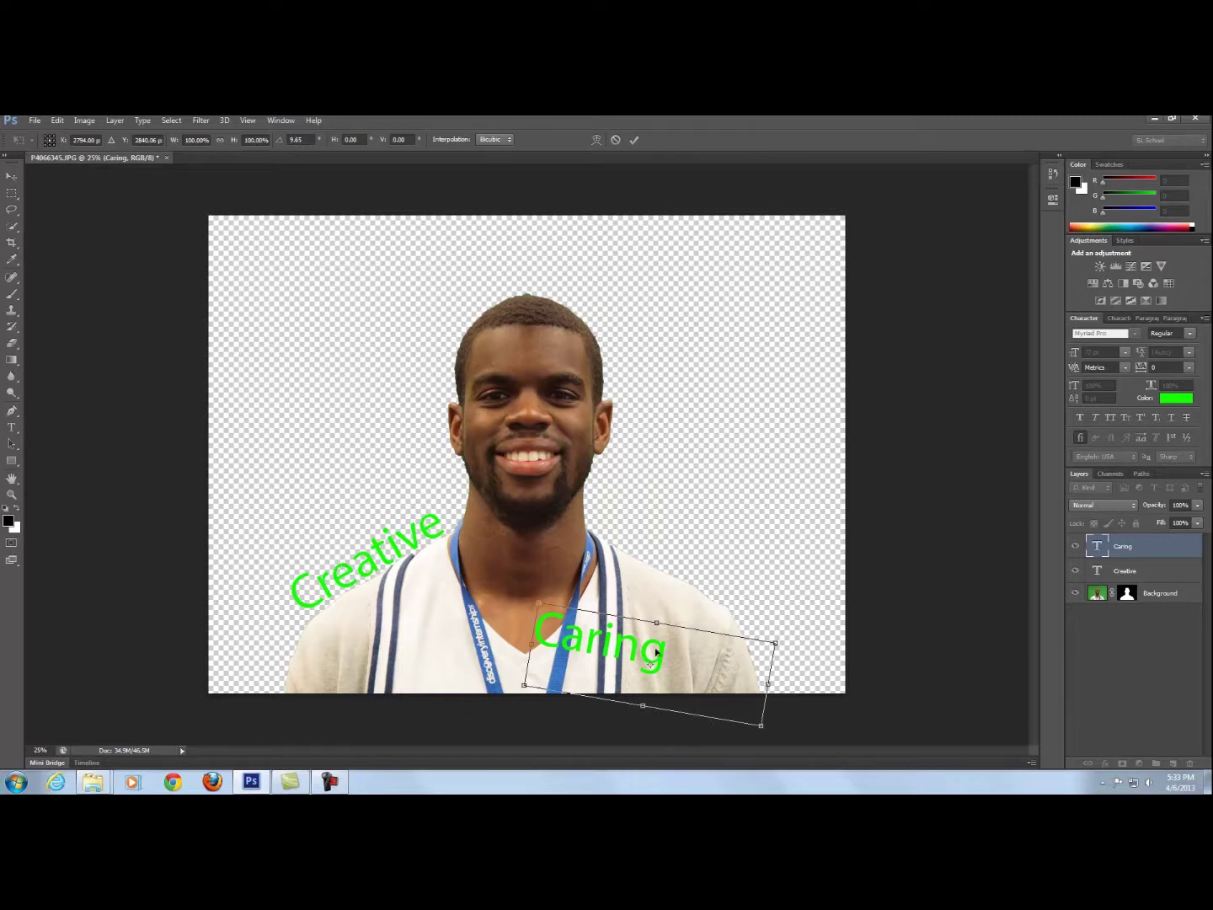
pyautogui.moveTo(572, 642); pyautogui.dragTo(582, 656)
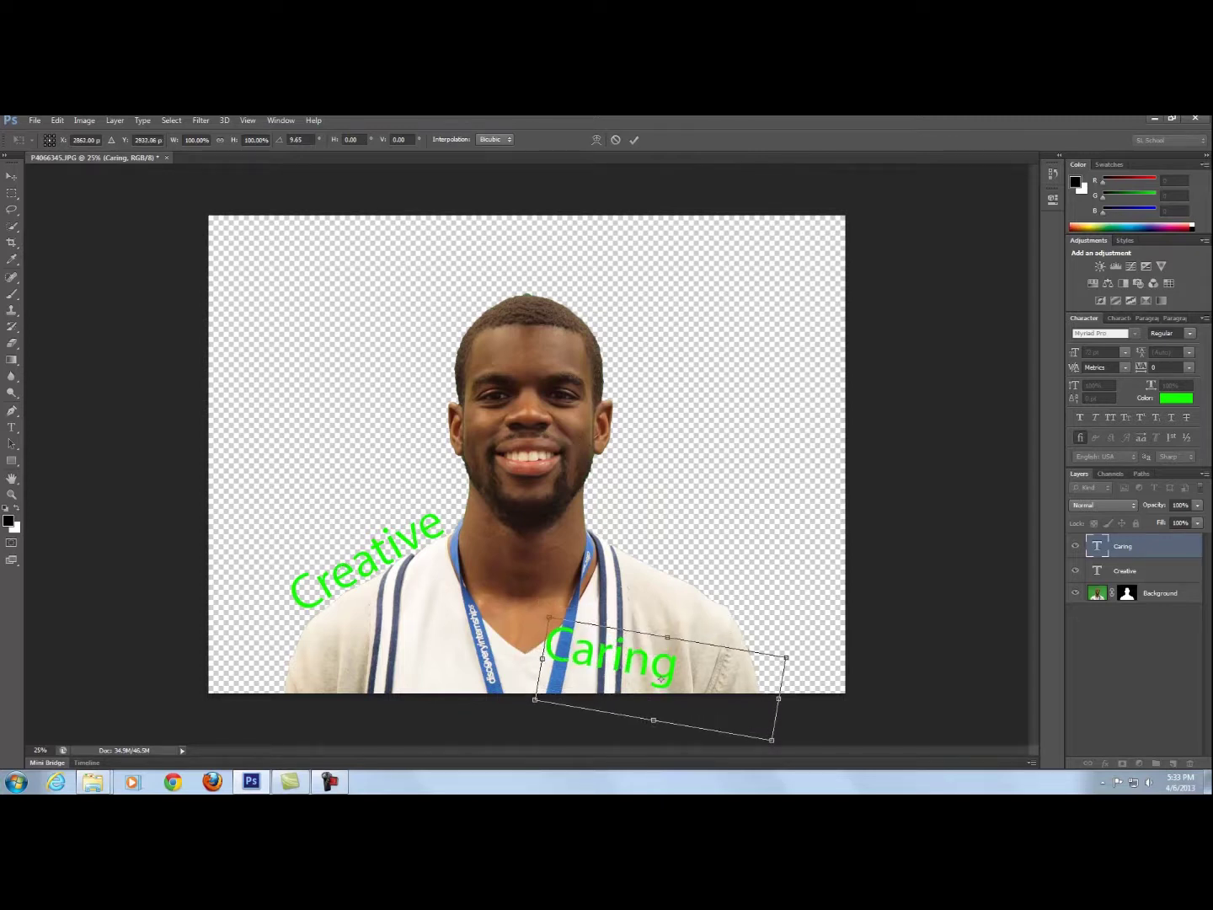
pyautogui.click(635, 140)
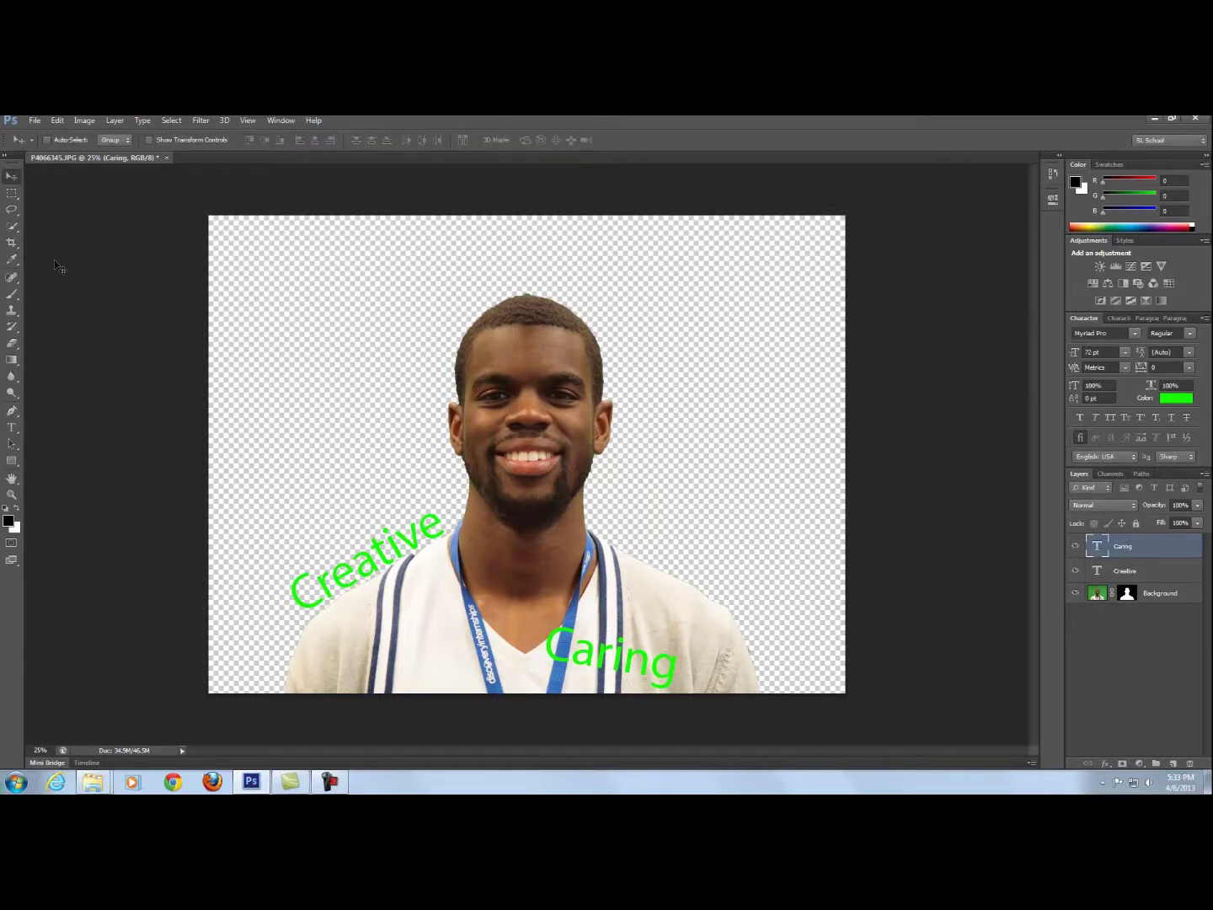
# - Add a text box reading "Knowledgeable" above the man's head and move the word down to sit just over his hair
pyautogui.click(11, 427)
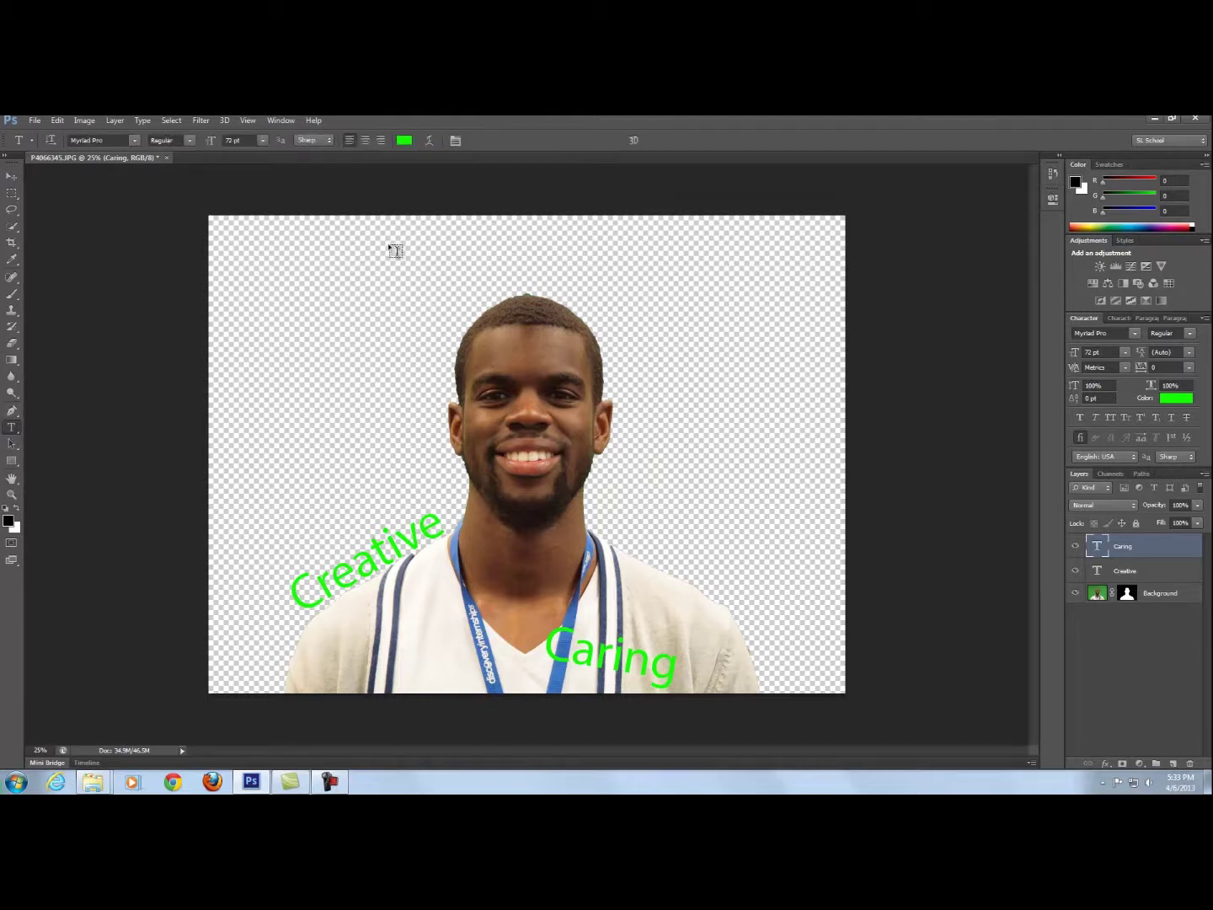
pyautogui.moveTo(377, 223); pyautogui.dragTo(734, 296)
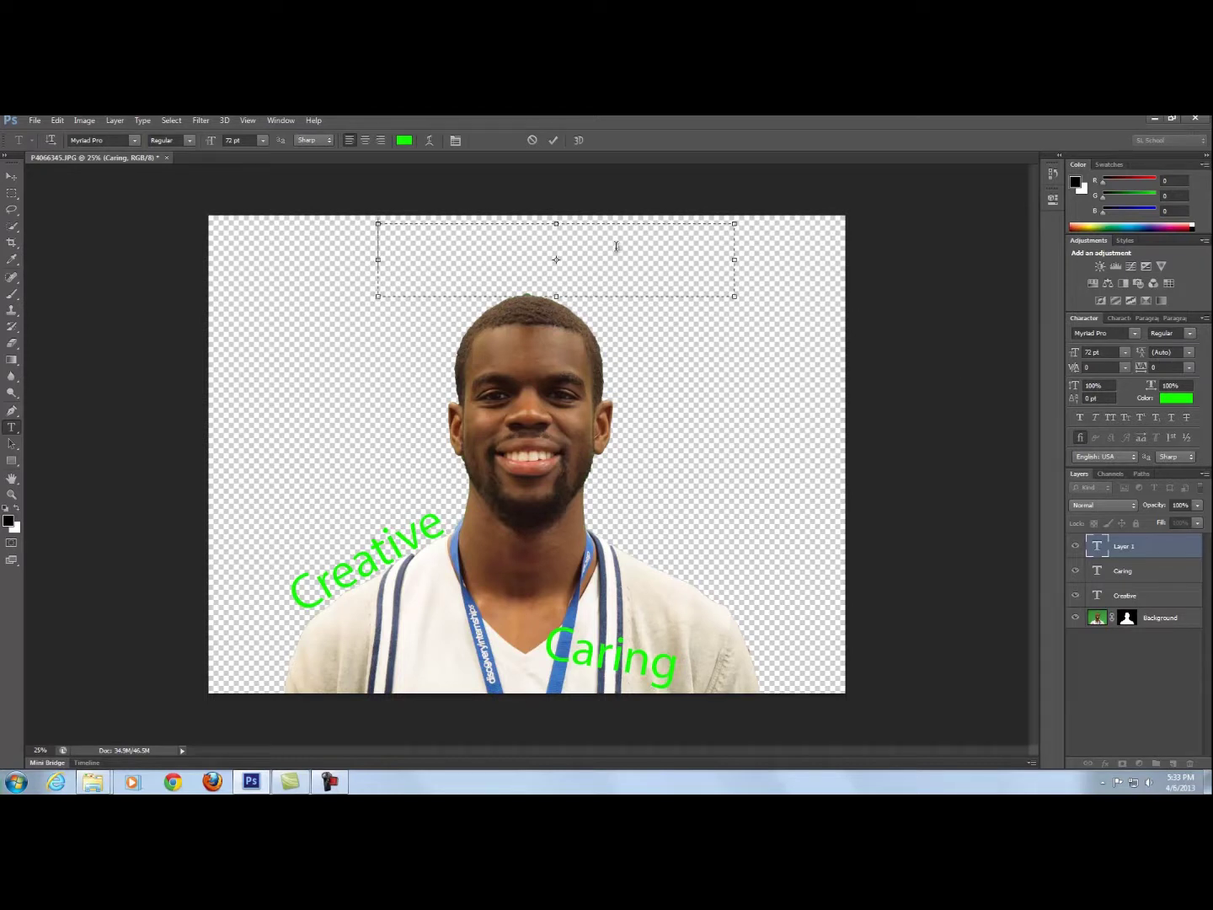
pyautogui.write('Cr')
pyautogui.press('BackSpace')
pyautogui.press('BackSpace')
pyautogui.write('Knowl')
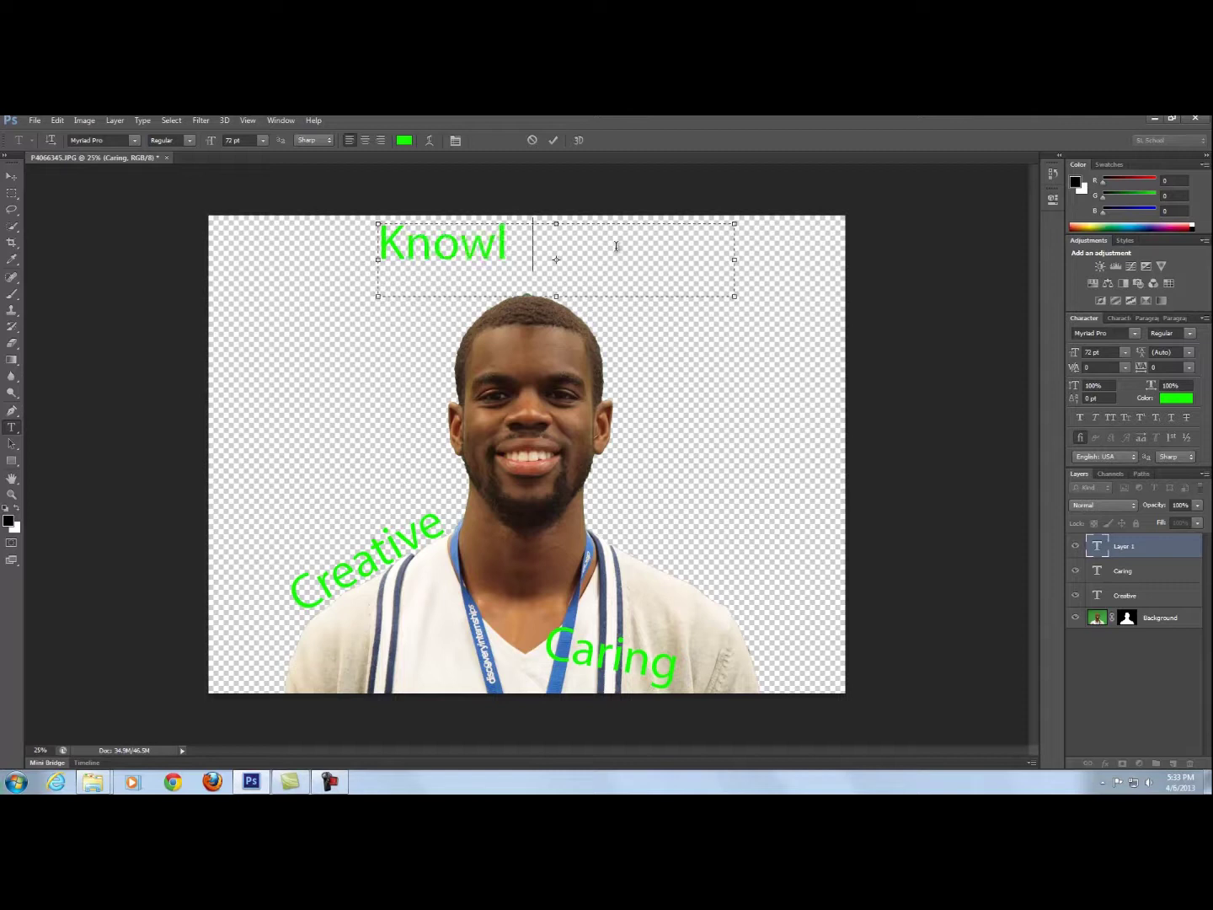
pyautogui.press('BackSpace')
pyautogui.write('edgeab')
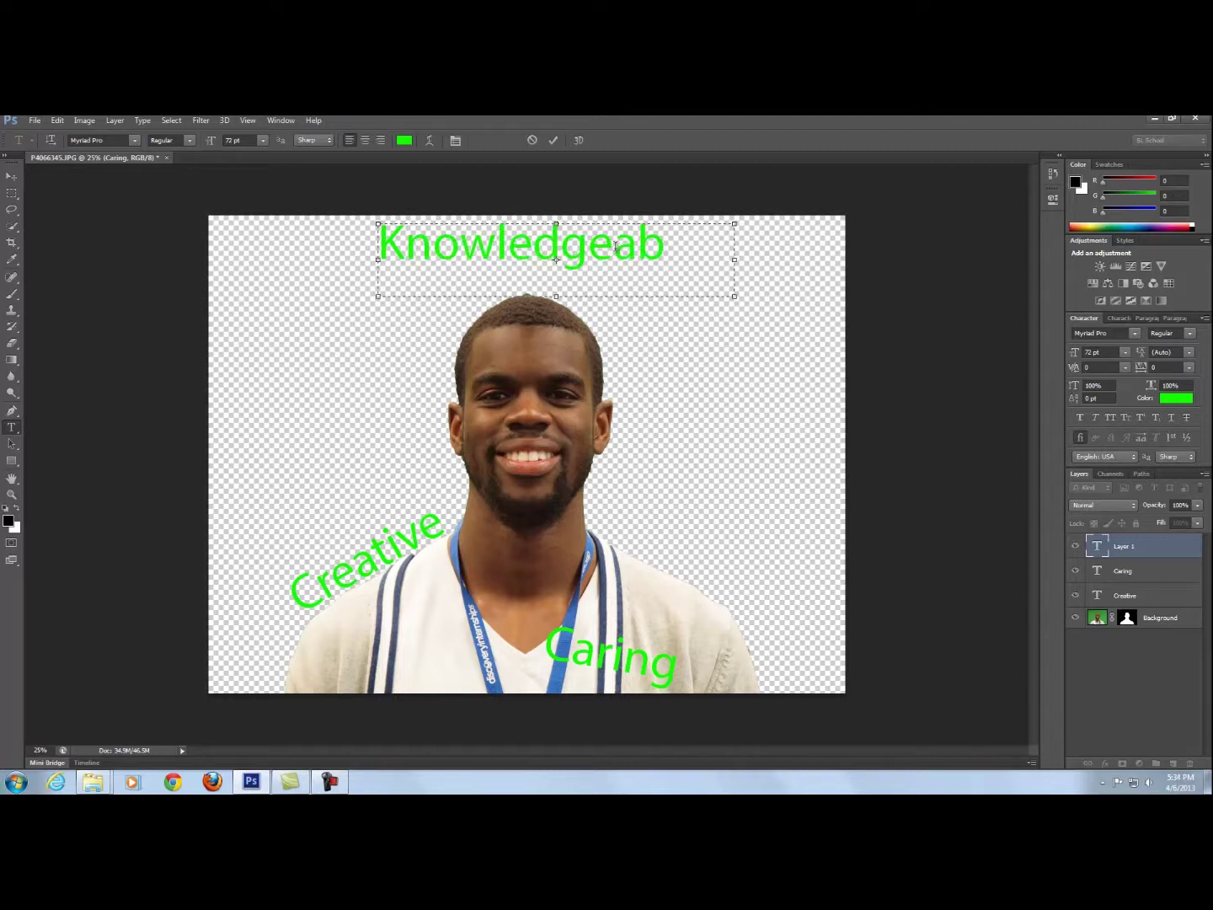
pyautogui.write('le')
pyautogui.click(553, 139)
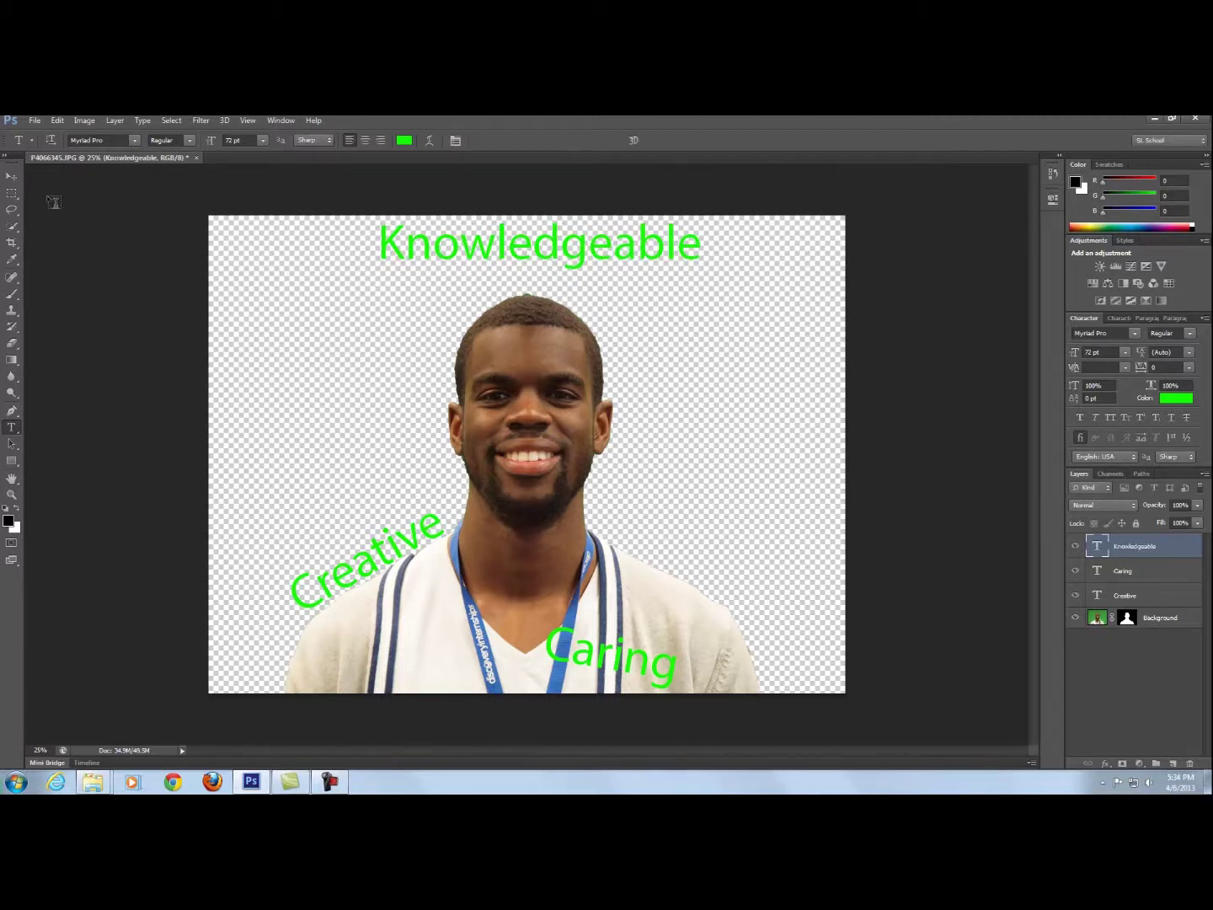
pyautogui.click(14, 179)
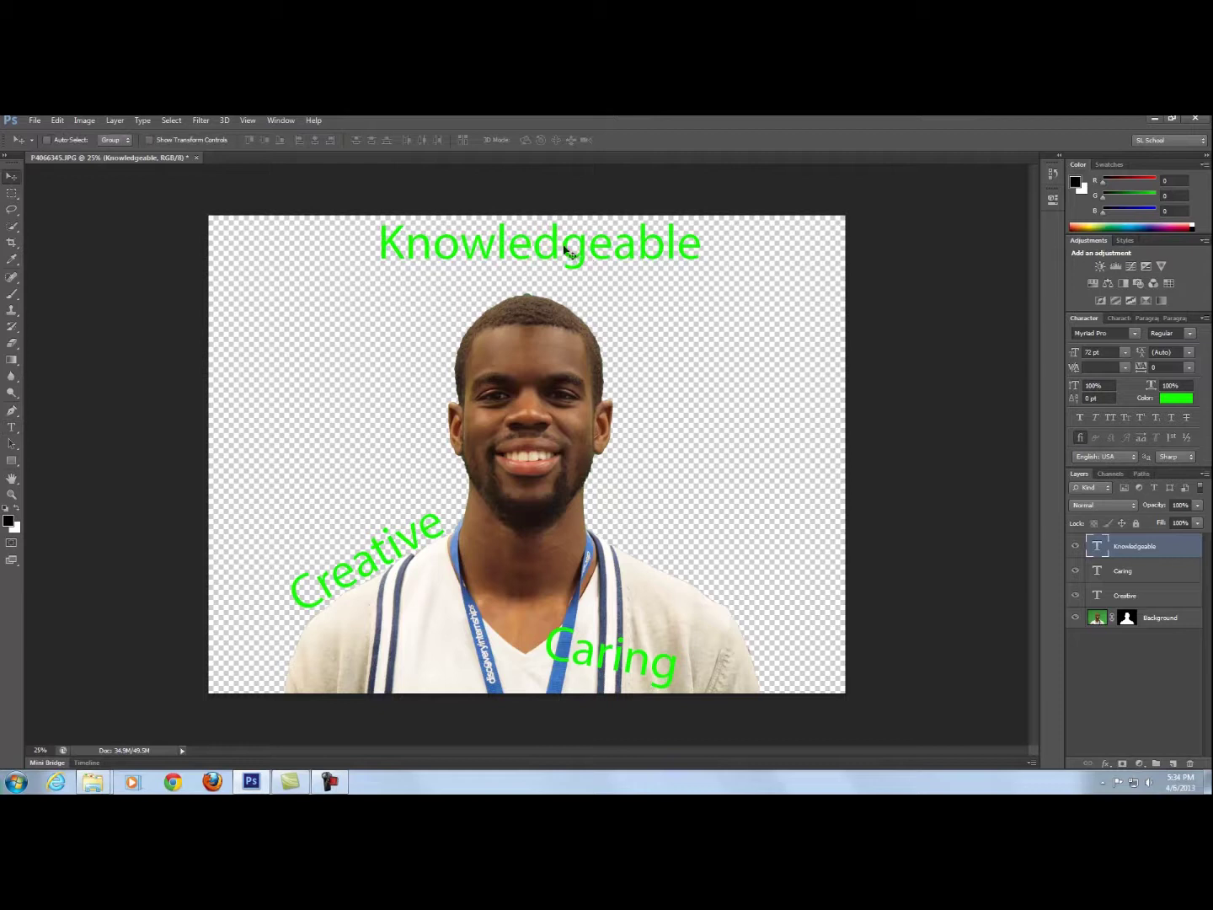
pyautogui.moveTo(551, 251); pyautogui.dragTo(546, 280)
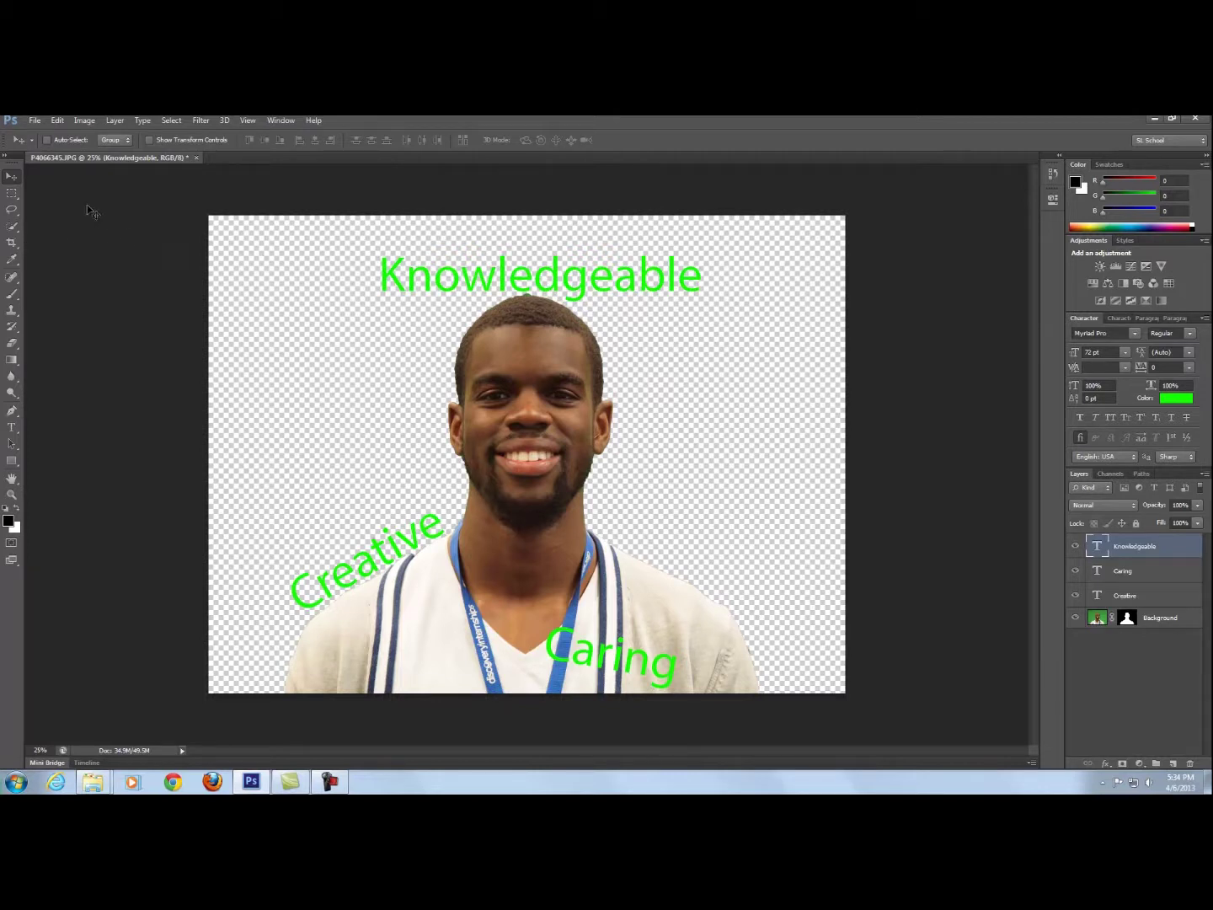
# - Save a JPEG copy in the same folder, named with the first name followed by 2, using quality 8 (High) and Baseline ("Standard")
pyautogui.click(35, 123)
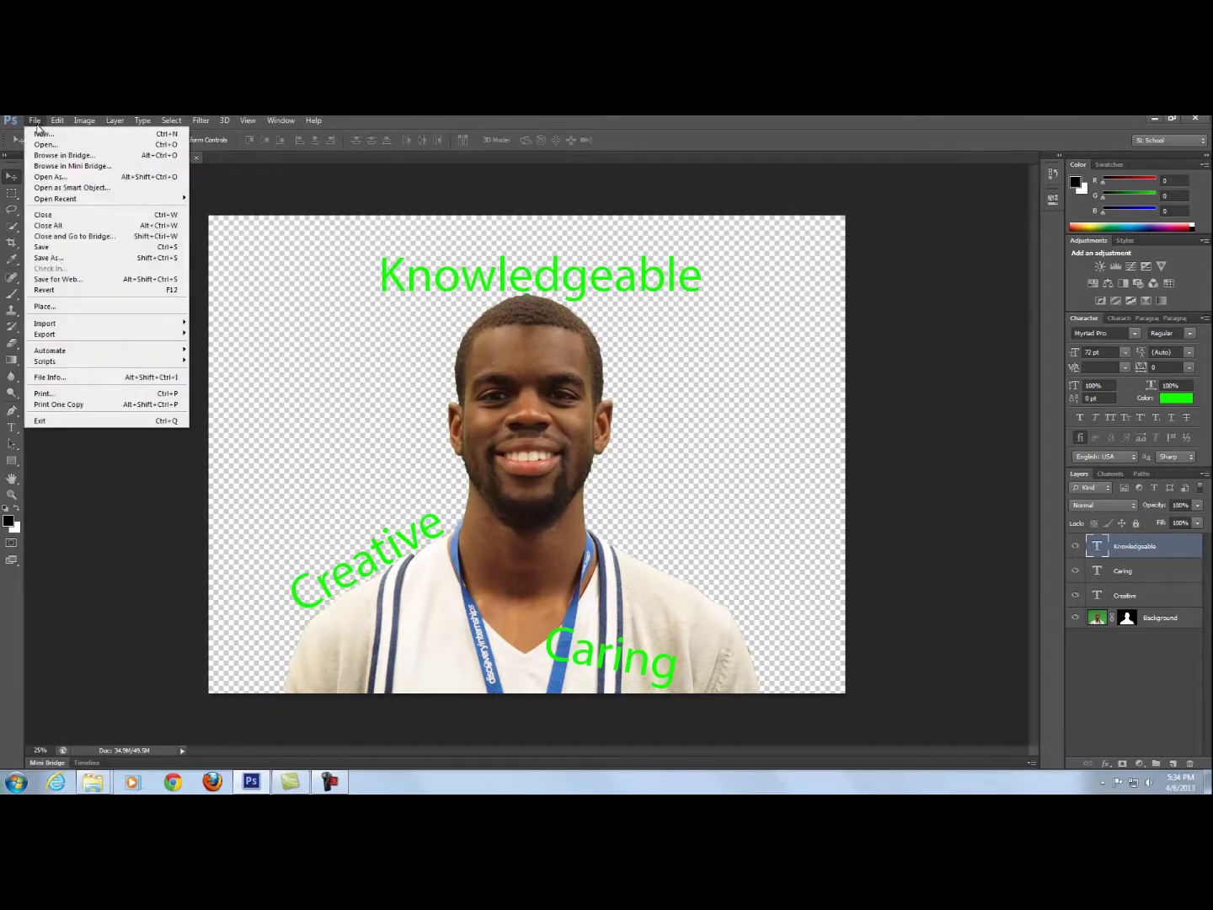
pyautogui.click(82, 258)
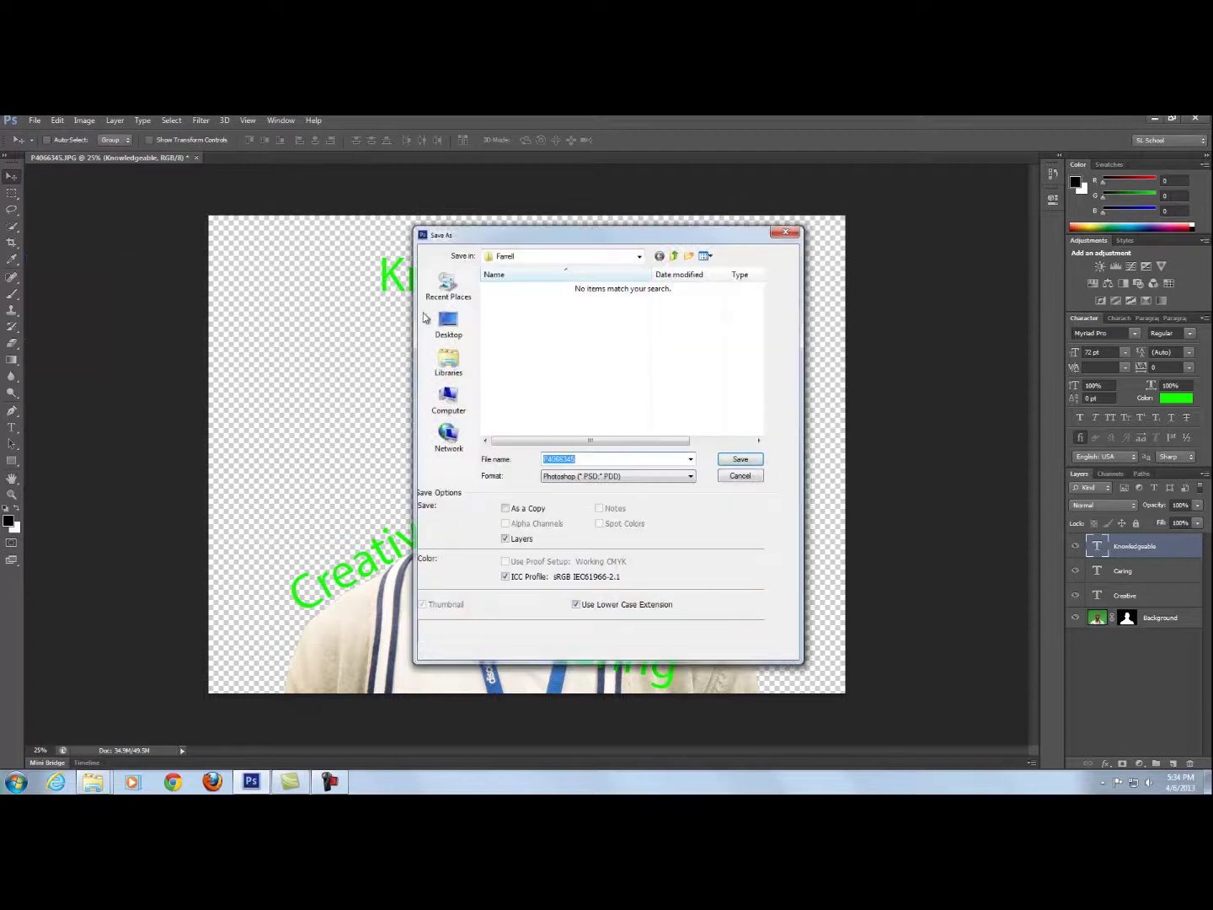
pyautogui.click(671, 477)
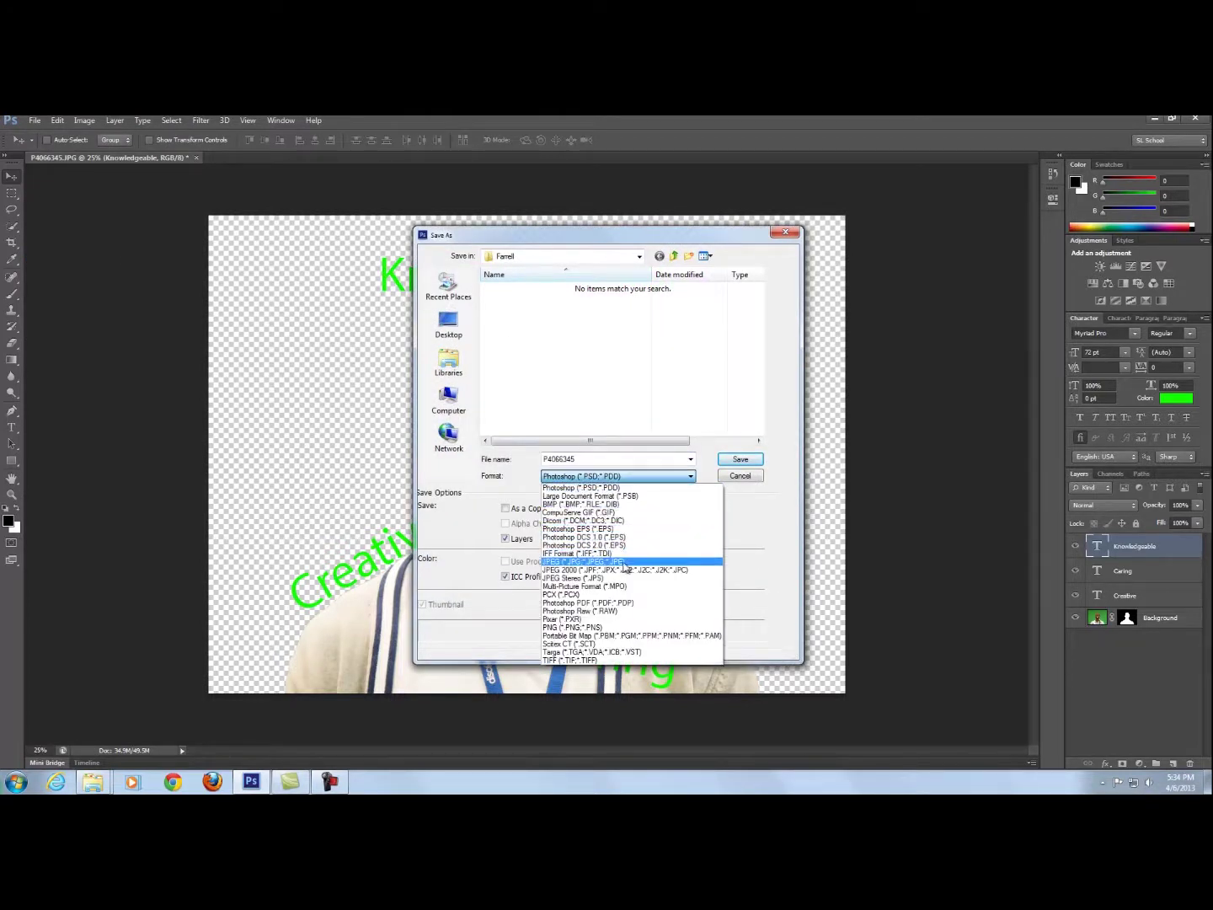
pyautogui.click(624, 562)
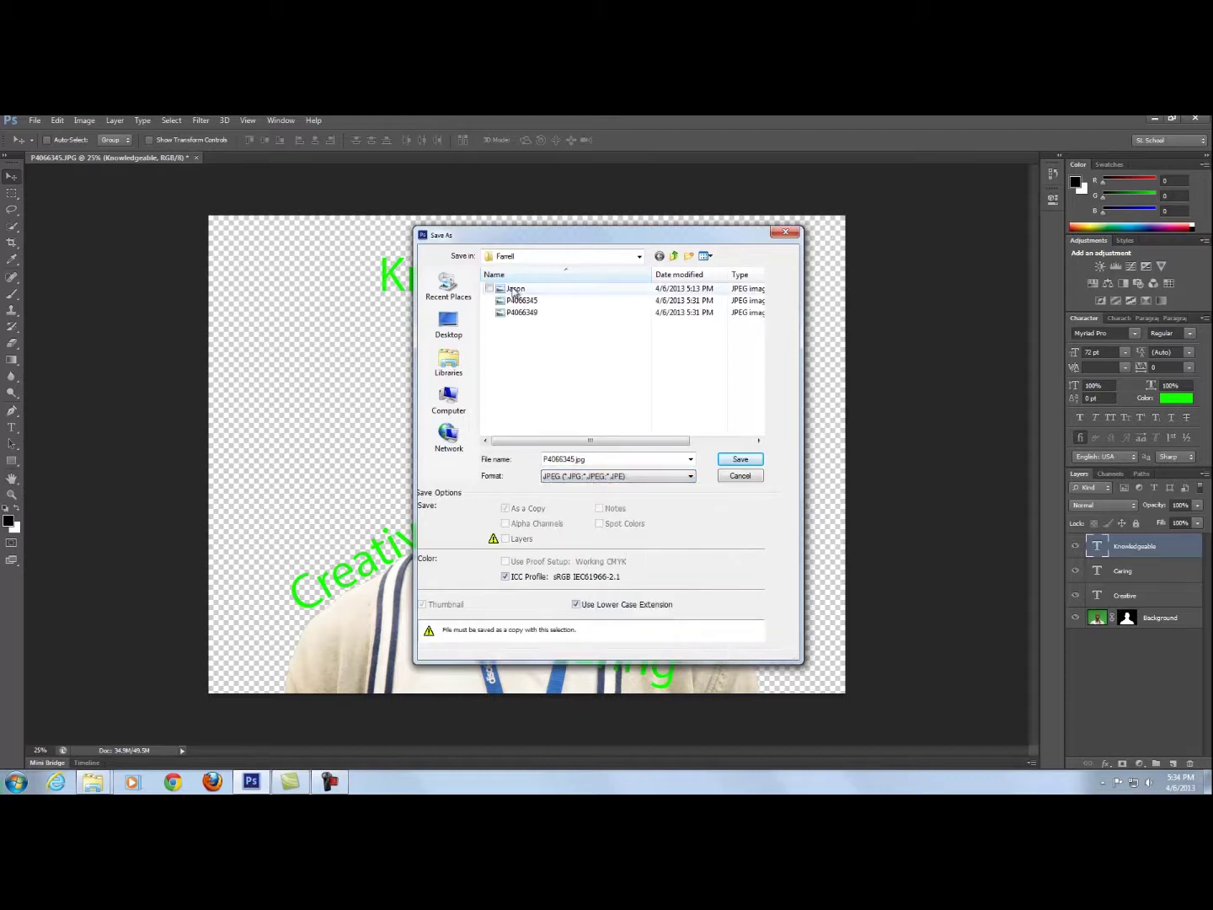
pyautogui.click(574, 459)
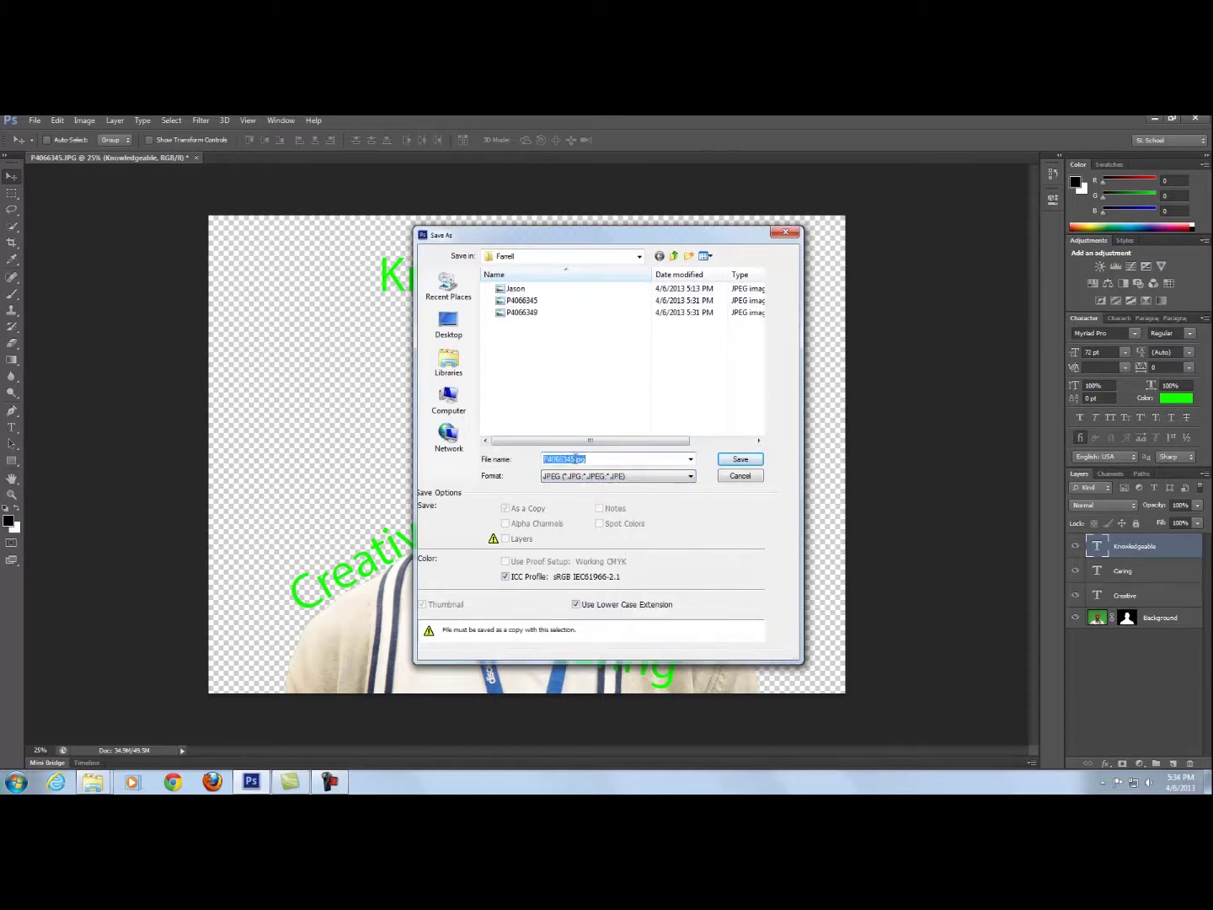
pyautogui.click(574, 459)
pyautogui.doubleClick(573, 460)
pyautogui.click(575, 459)
pyautogui.moveTo(575, 459); pyautogui.dragTo(530, 460)
pyautogui.write('Jason 2')
pyautogui.click(740, 460)
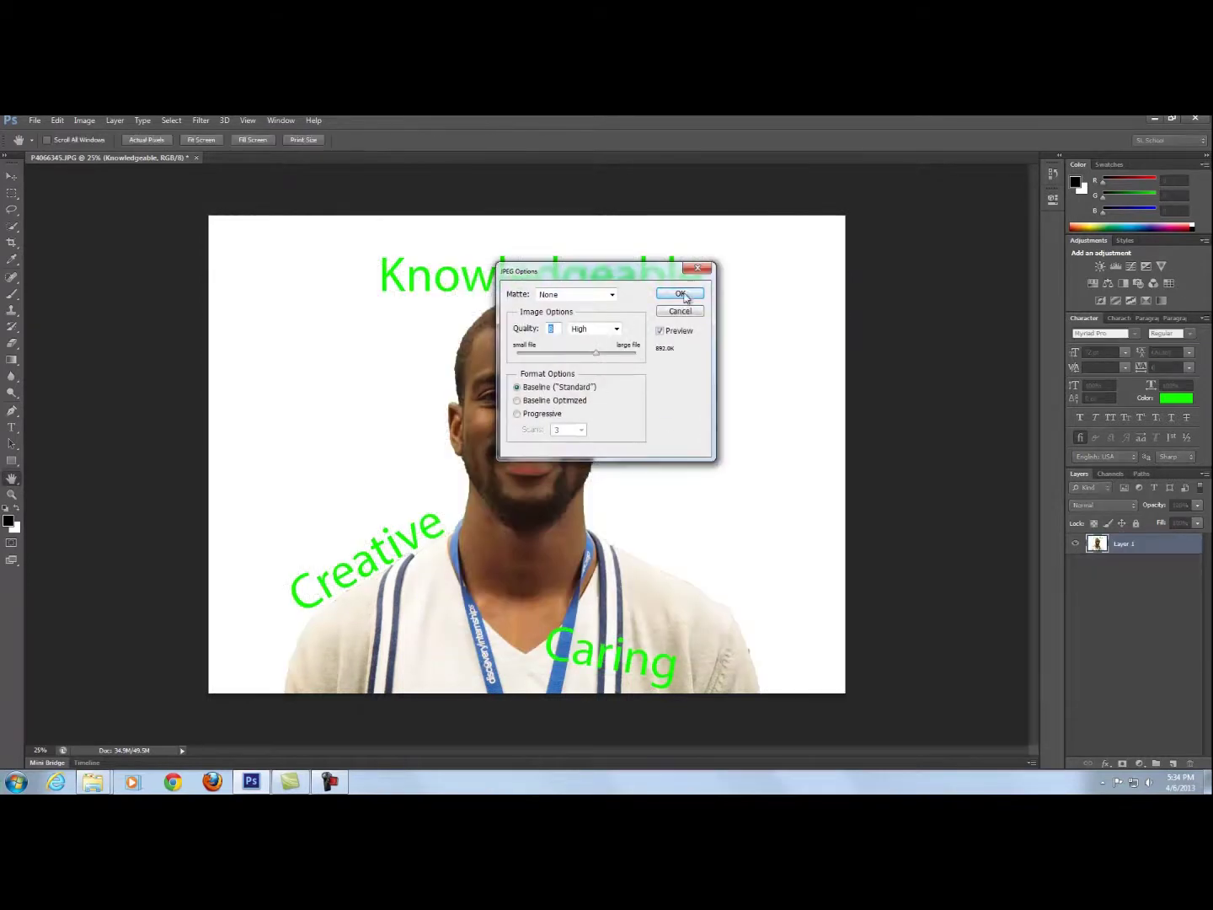
pyautogui.click(684, 294)
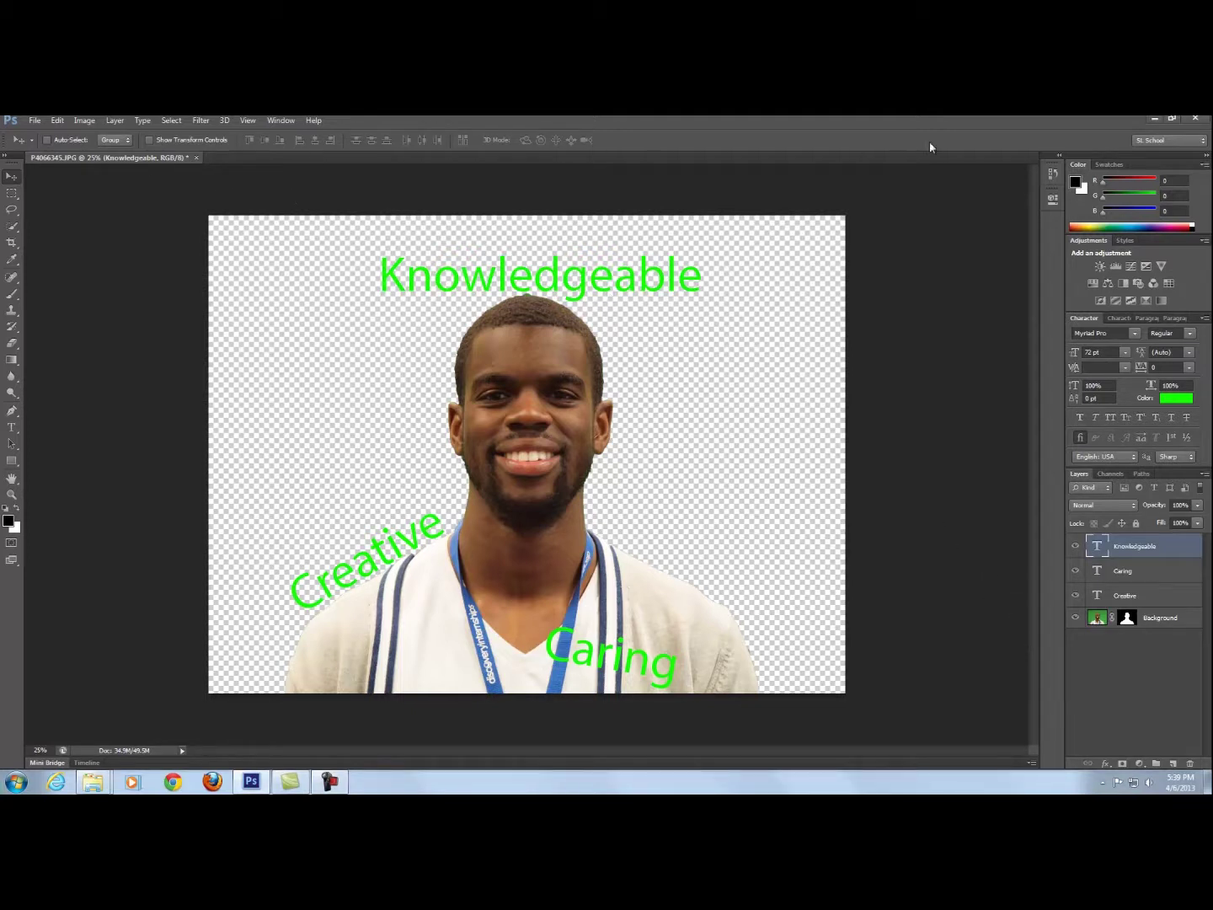
# - Quit Photoshop, saving the layered document as P4066345 in PSD format with Maximize Compatibility on, and close the remaining folder window
pyautogui.click(1195, 122)
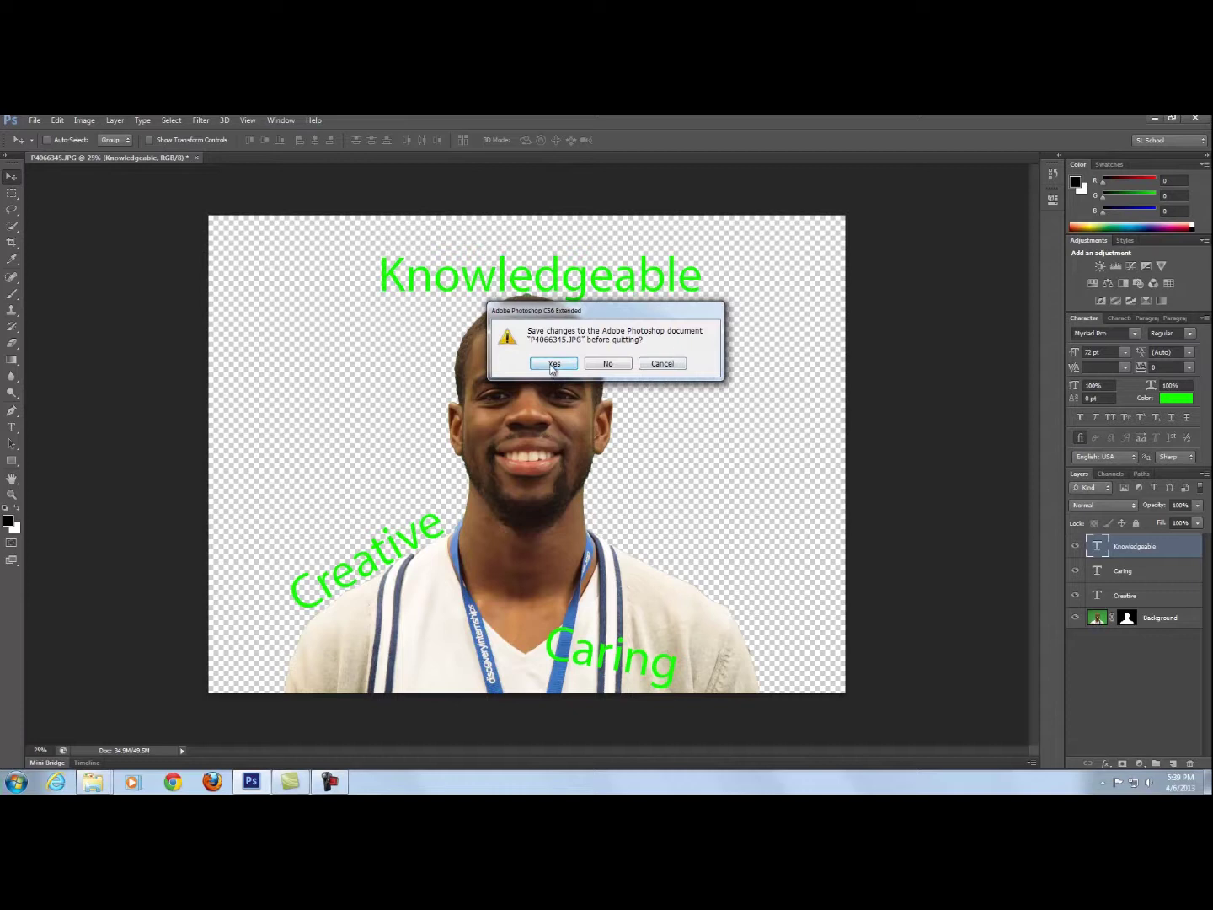
pyautogui.click(553, 365)
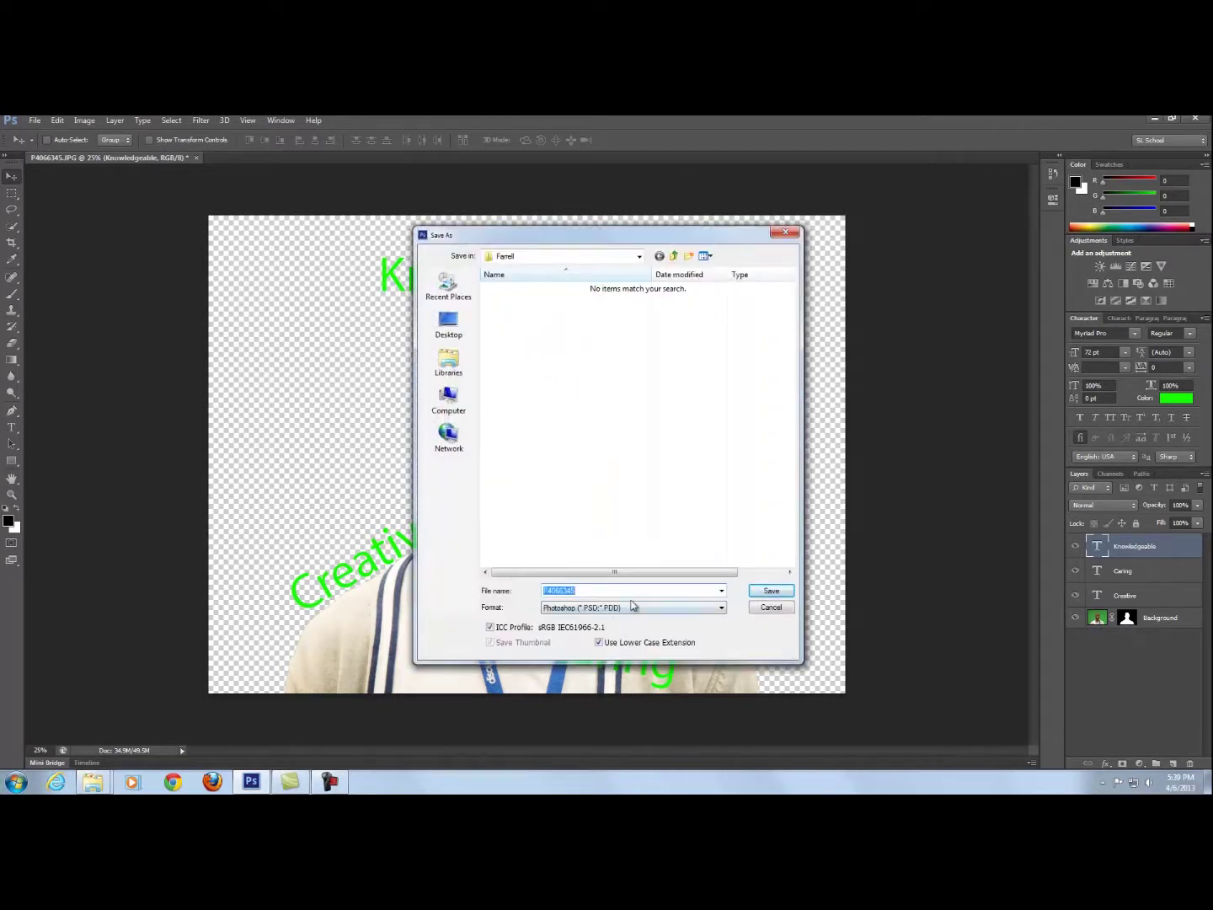
pyautogui.click(769, 597)
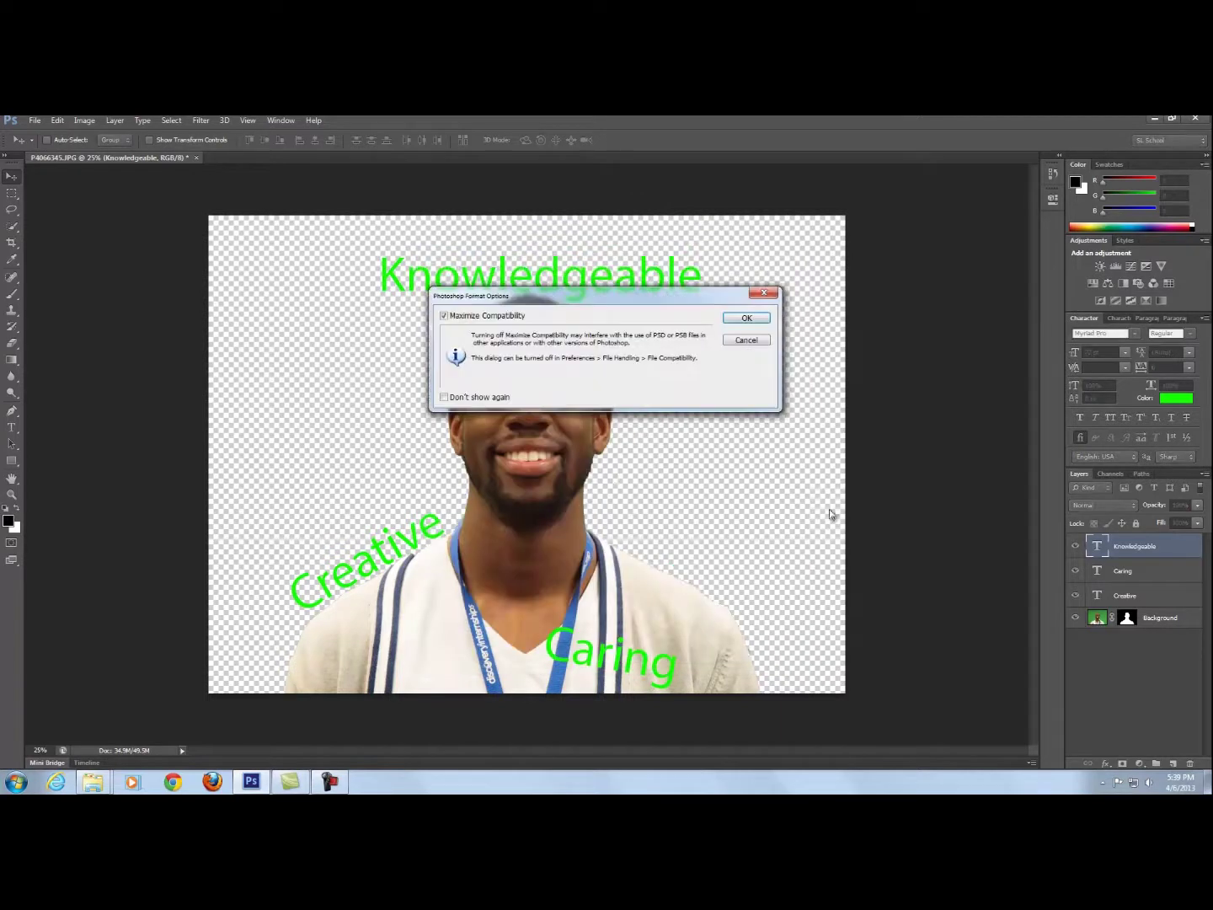
pyautogui.click(742, 319)
pyautogui.hotkey('ctrl', 'q')
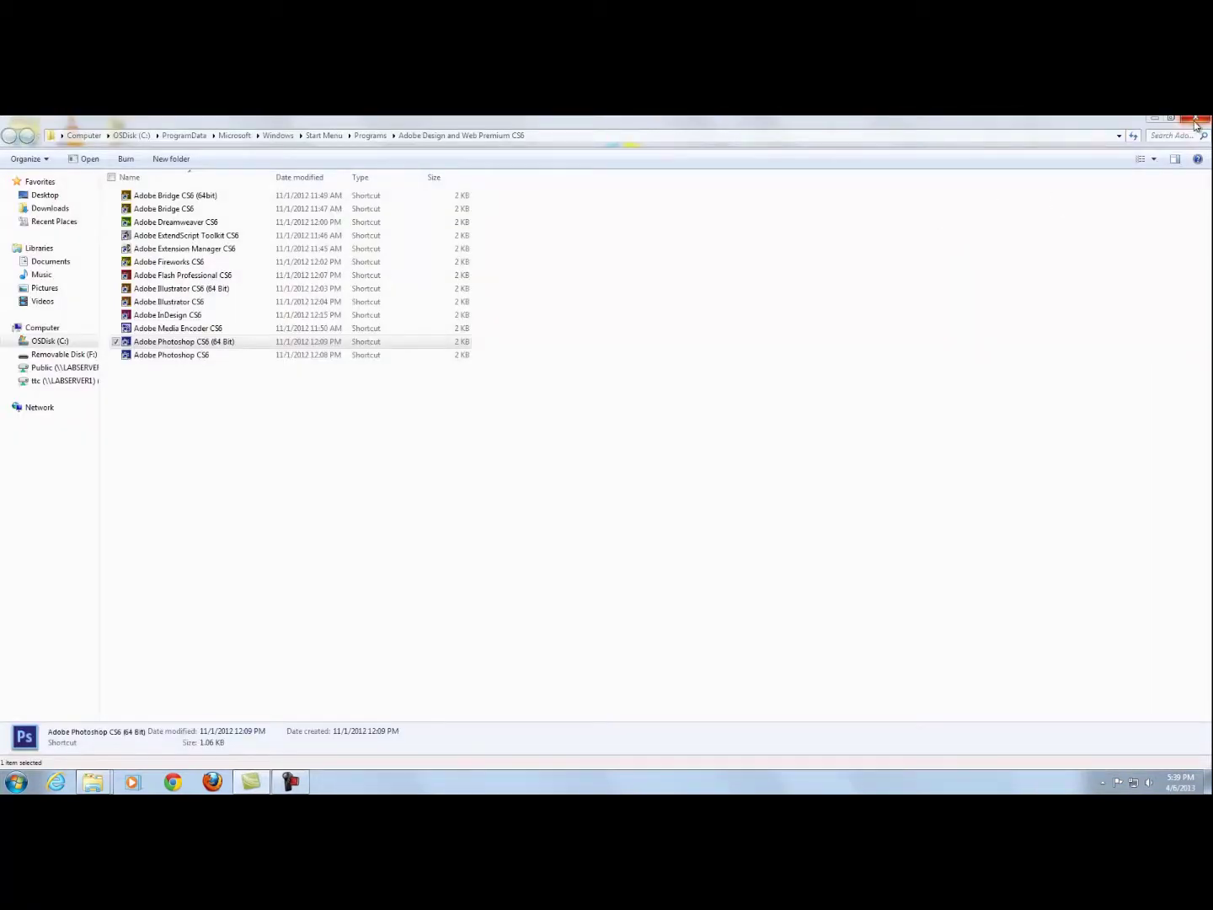
pyautogui.click(1195, 122)
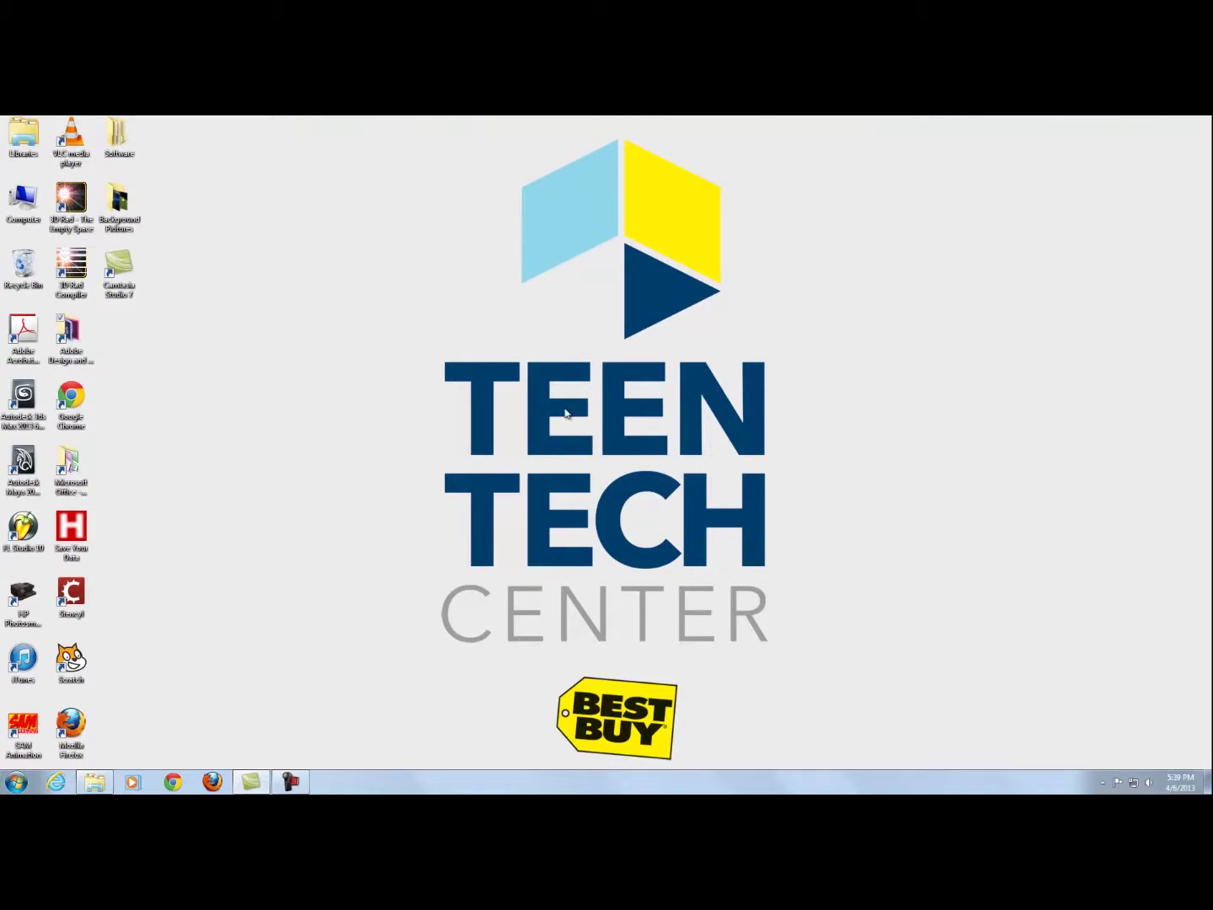
# - Open the project folder on the Public (Y:) network drive, inside the owner's named folder, where the photos were saved
pyautogui.click(17, 783)
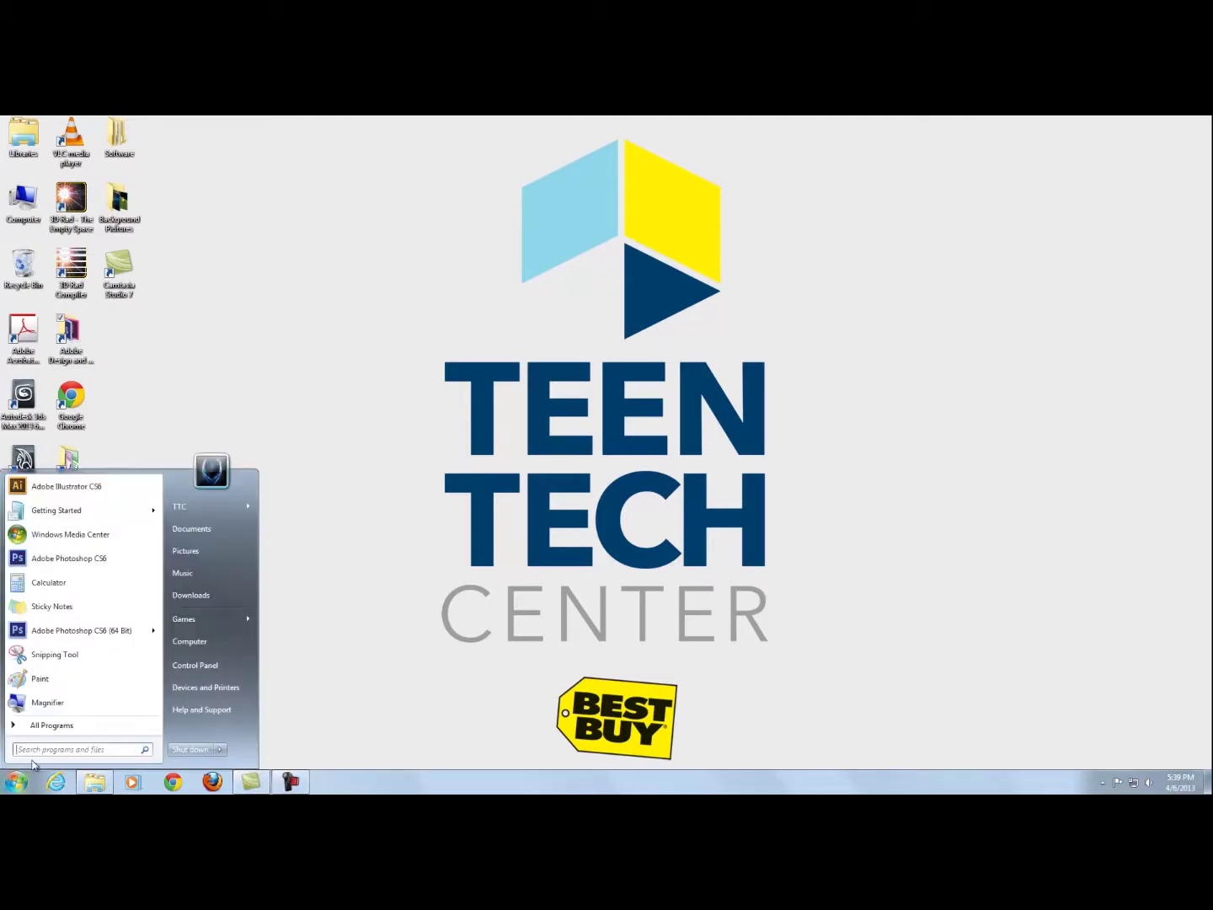
pyautogui.click(211, 647)
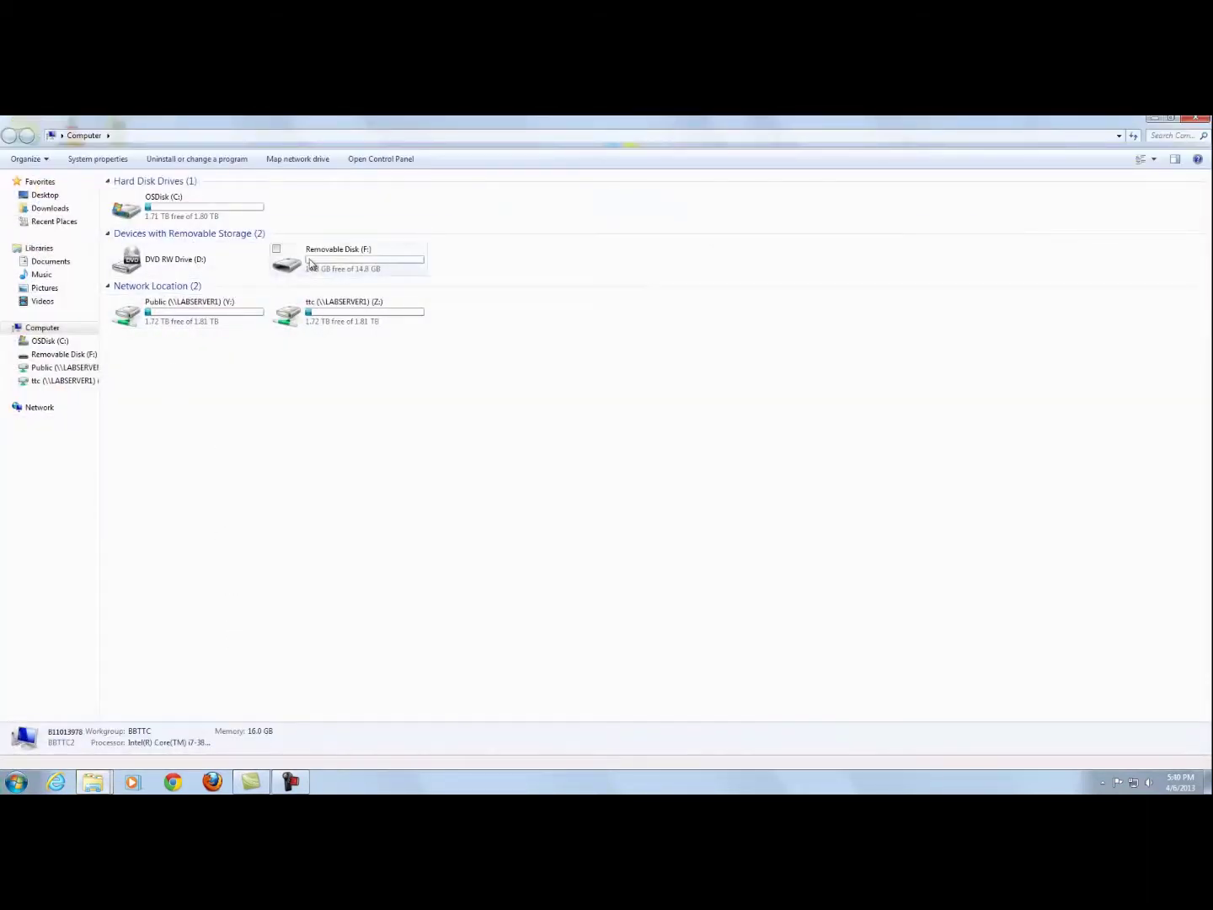
pyautogui.doubleClick(240, 315)
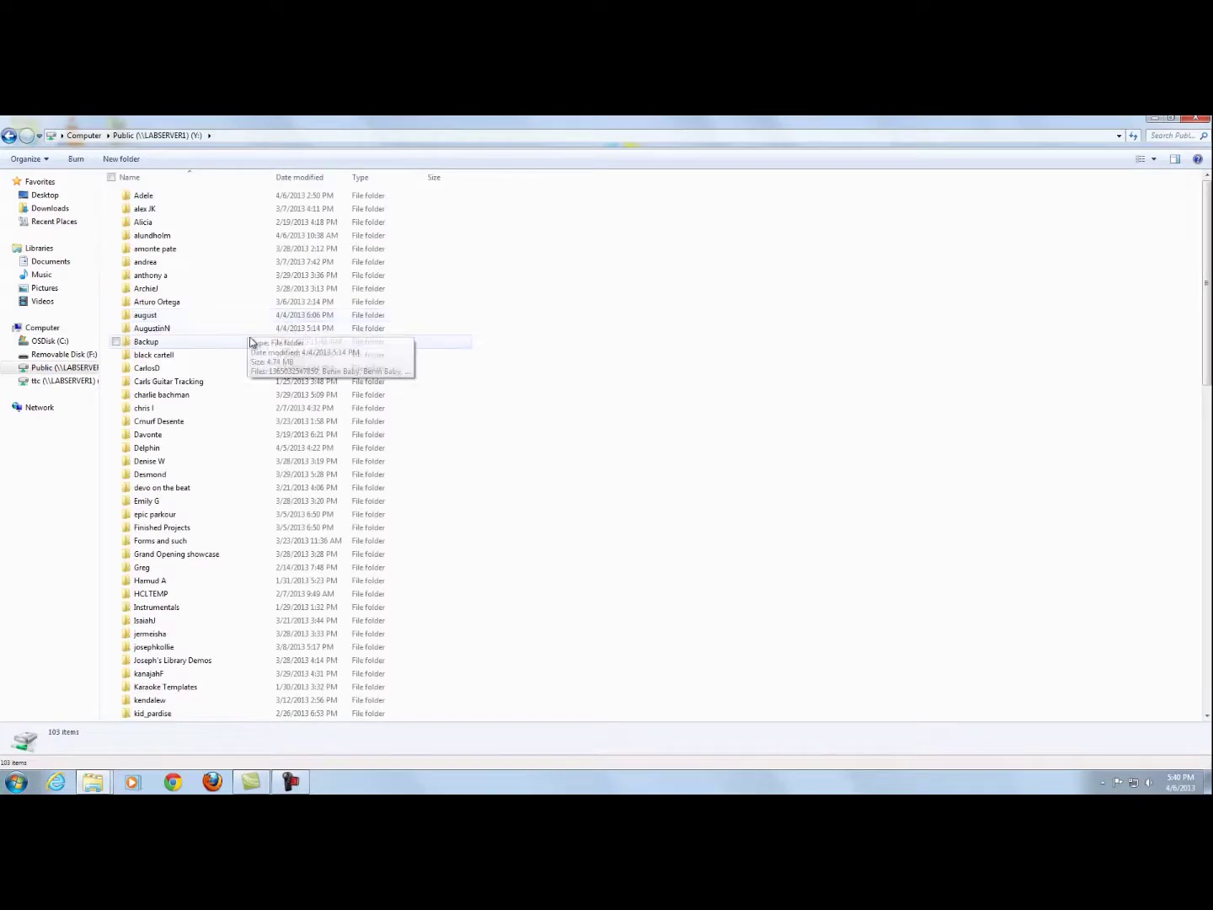
pyautogui.click(250, 341)
pyautogui.scroll(-3, 250, 343)
pyautogui.scroll(-10, 250, 346)
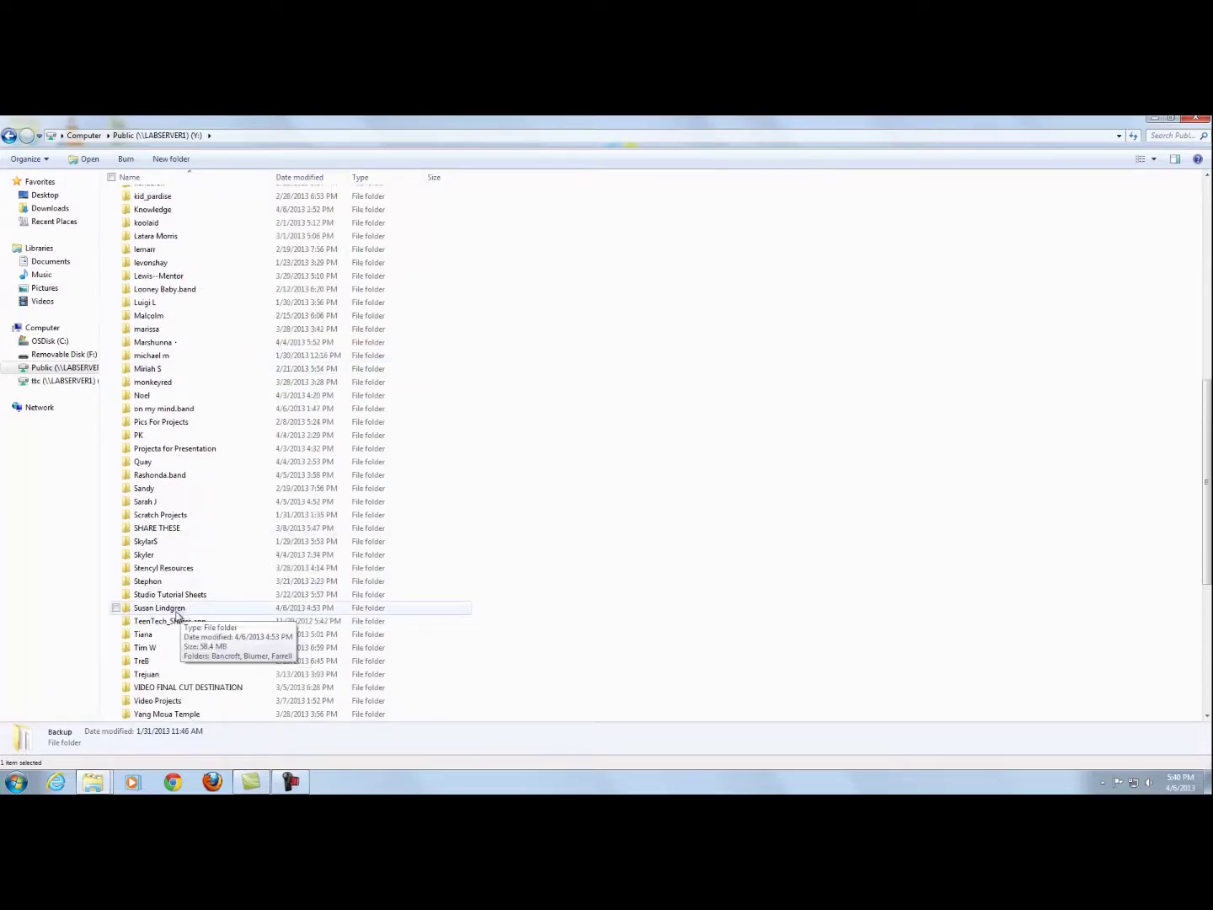
pyautogui.doubleClick(174, 612)
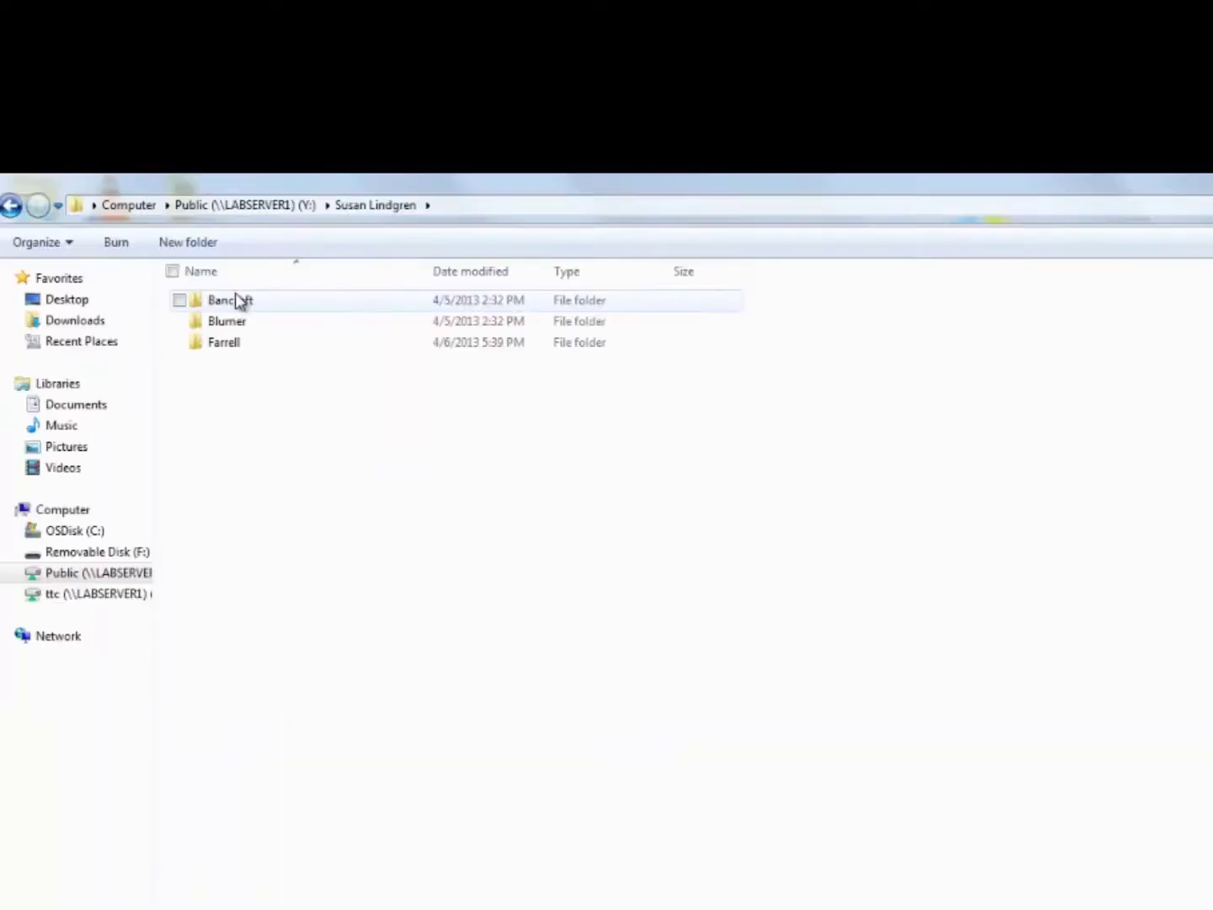
pyautogui.doubleClick(260, 342)
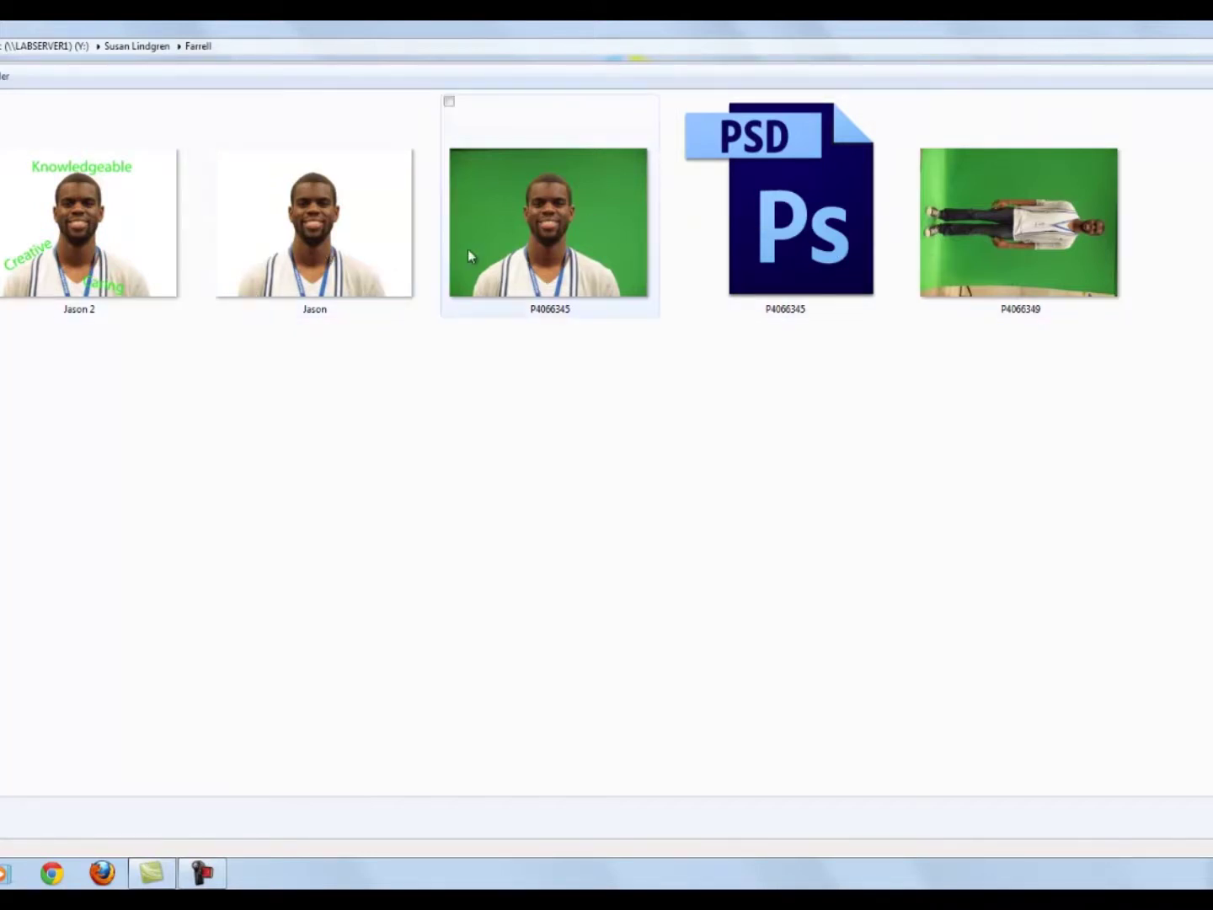
# - View the original P4066345 green-screen photo, the plain cut-out JPEG and the JPEG with words one by one, and close the folder
pyautogui.click(496, 253)
pyautogui.doubleClick(496, 253)
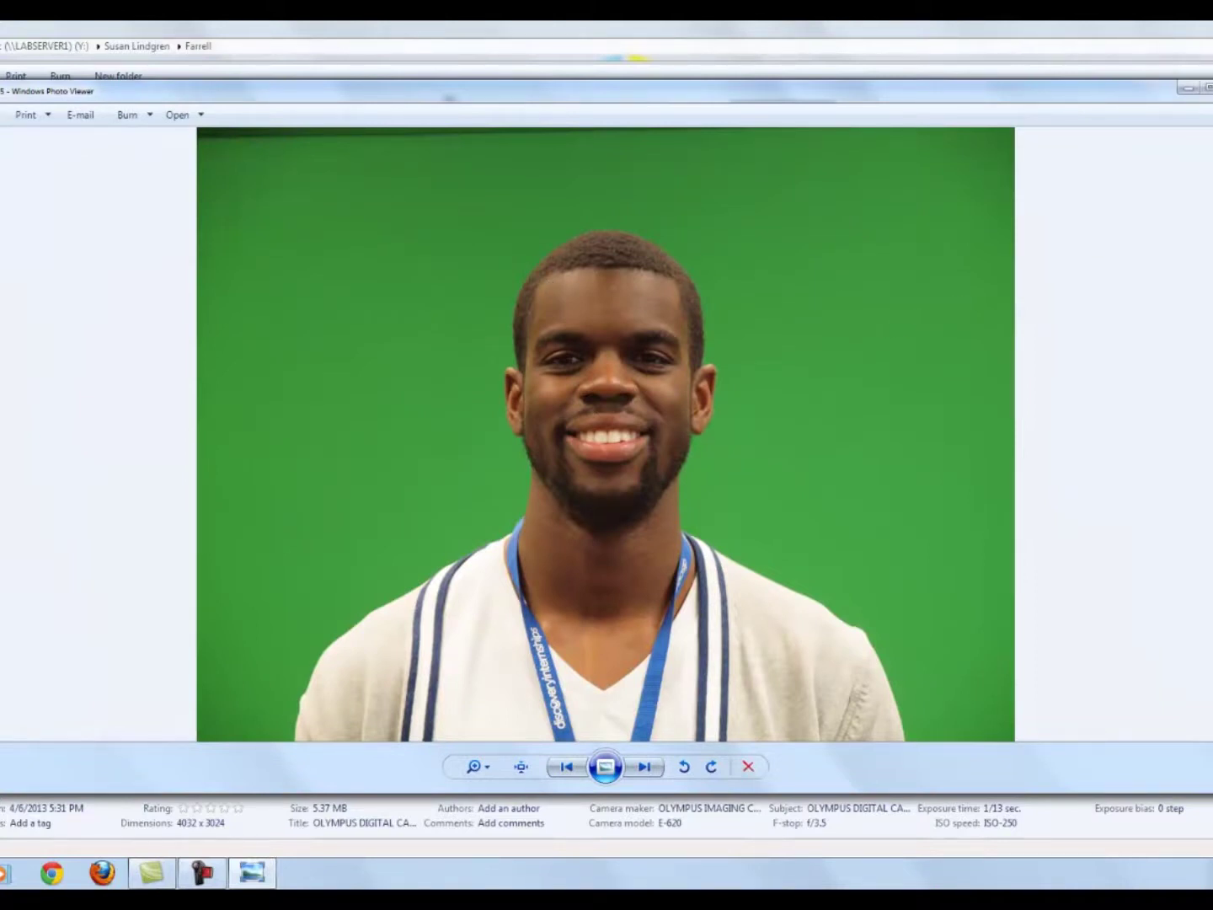
pyautogui.click(1212, 88)
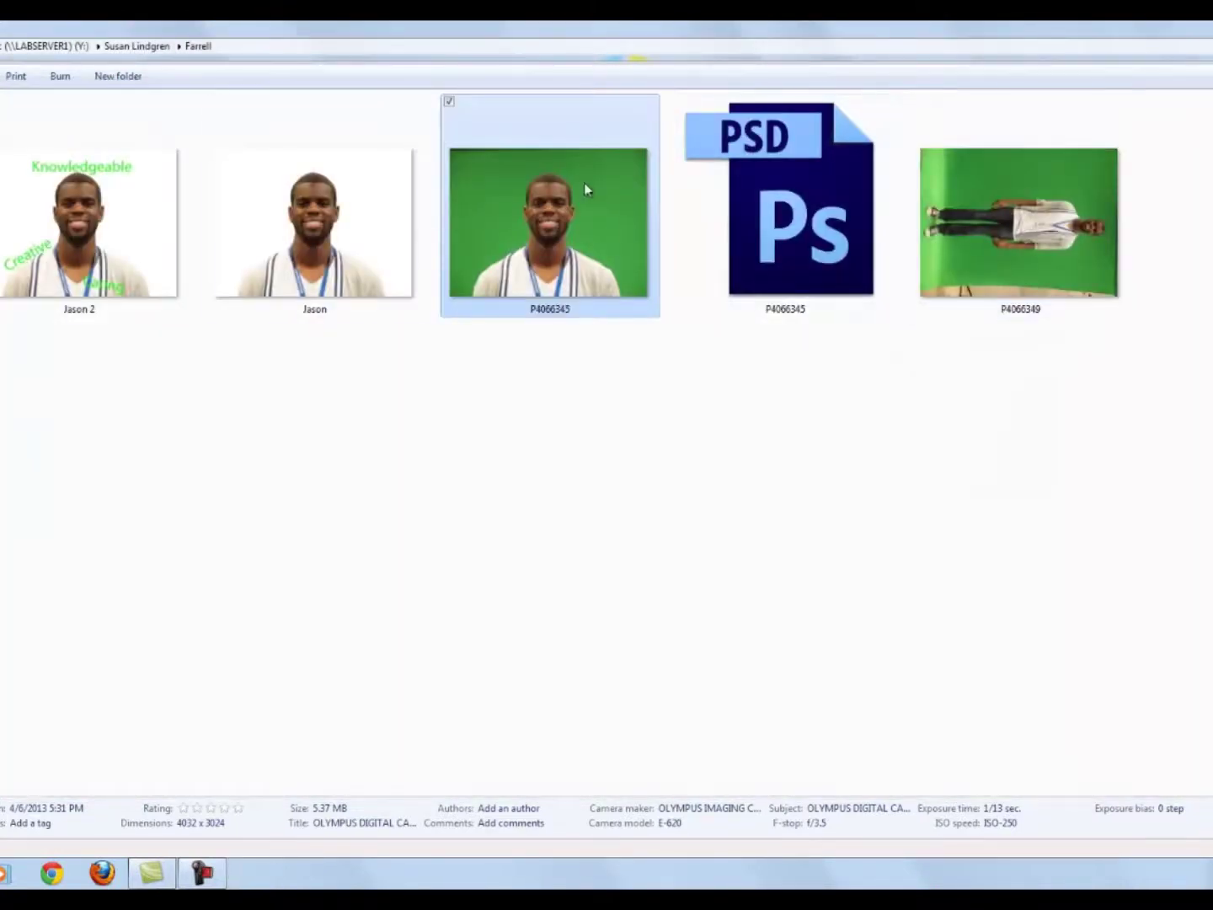
pyautogui.doubleClick(305, 296)
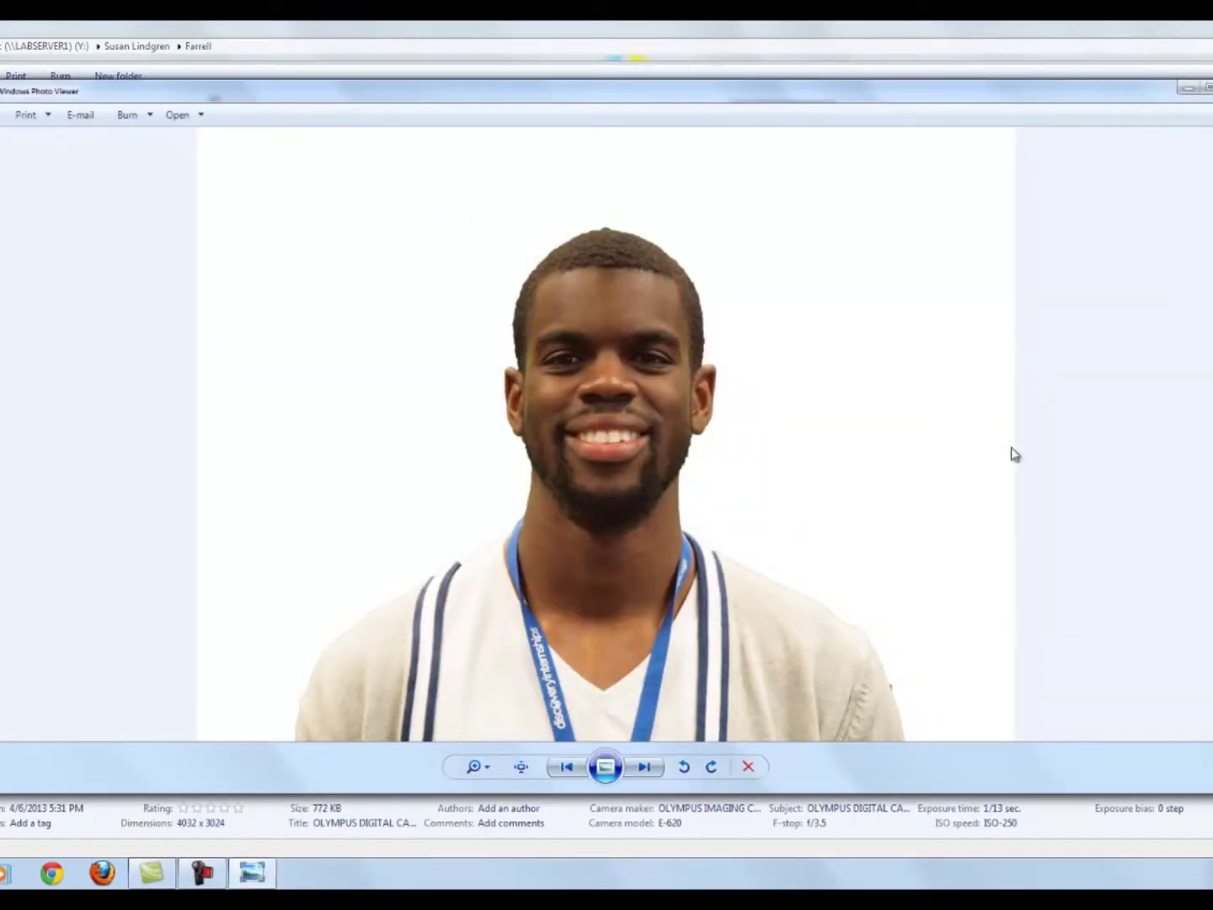
pyautogui.click(1209, 87)
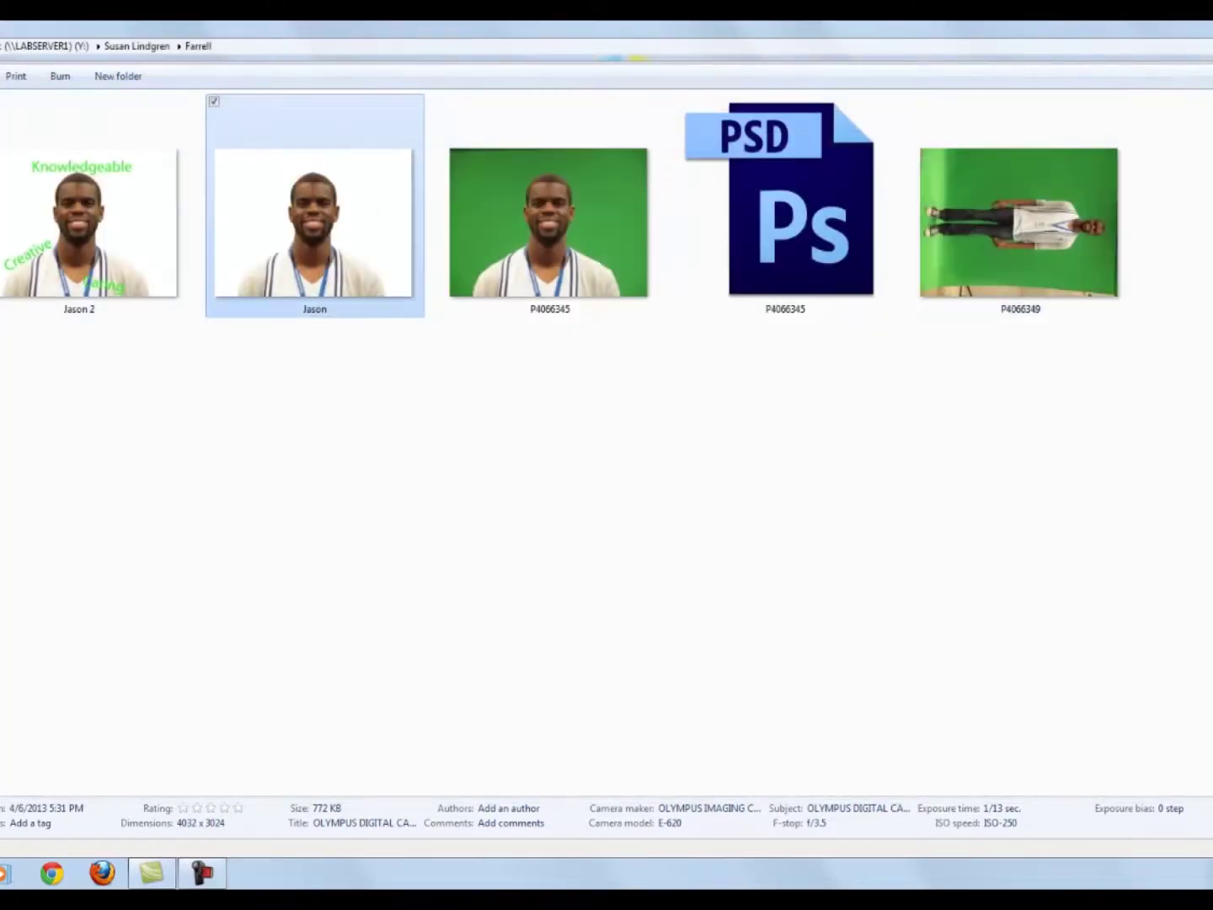
pyautogui.click(52, 268)
pyautogui.doubleClick(52, 267)
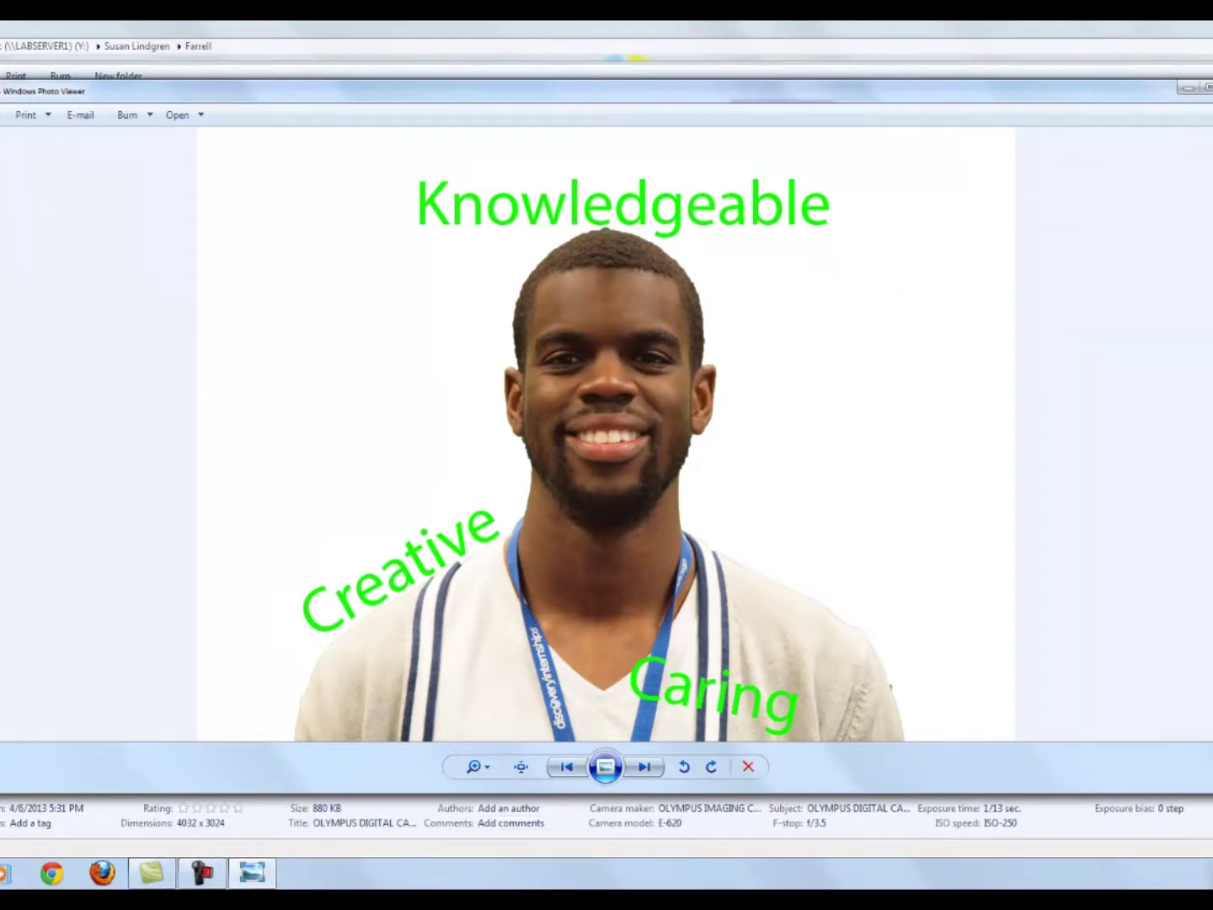
pyautogui.click(1210, 87)
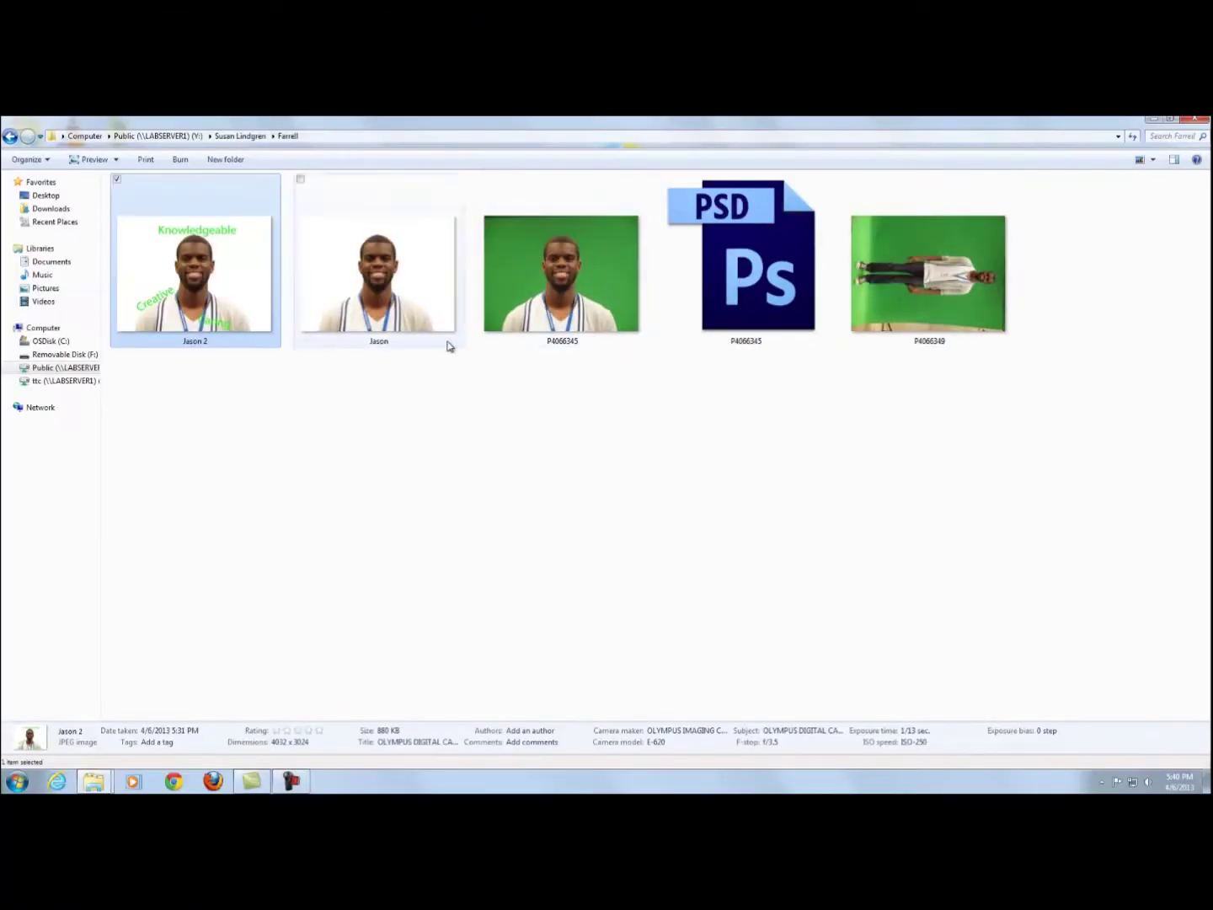
pyautogui.click(1196, 123)
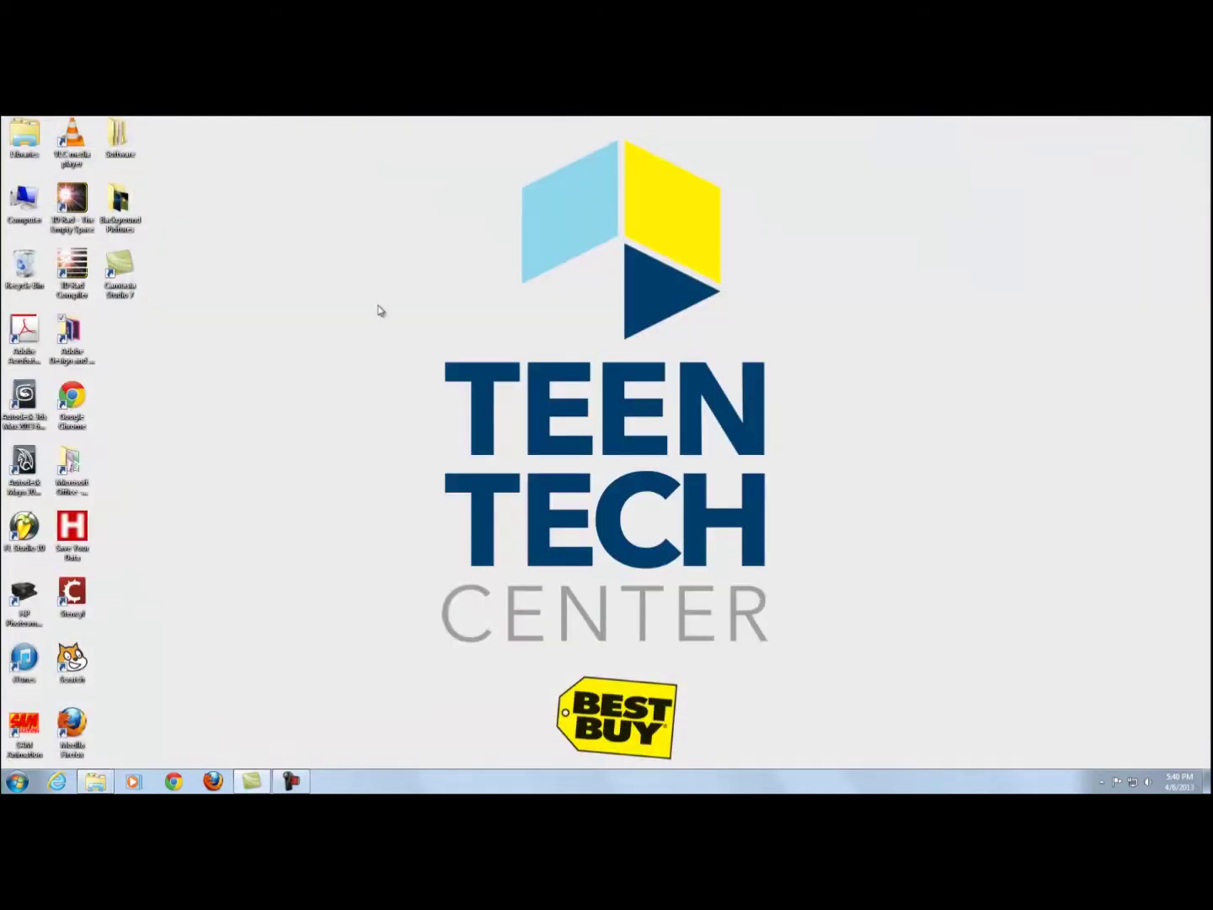